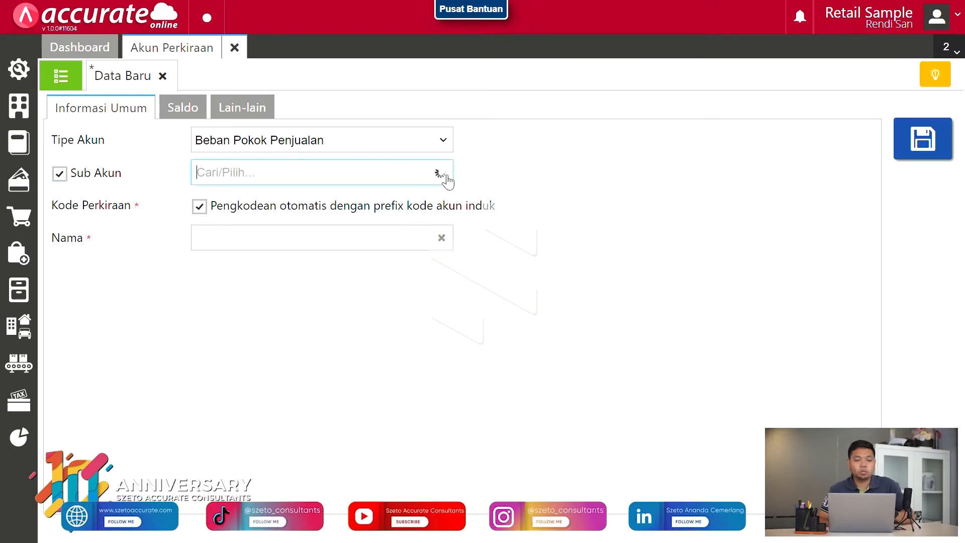
Make the new account a sub-account of Beban Pokok Penjualan, name it "Cost of Crew", and save it
left_click(322, 203)
left_click(243, 235)
type("Cost")
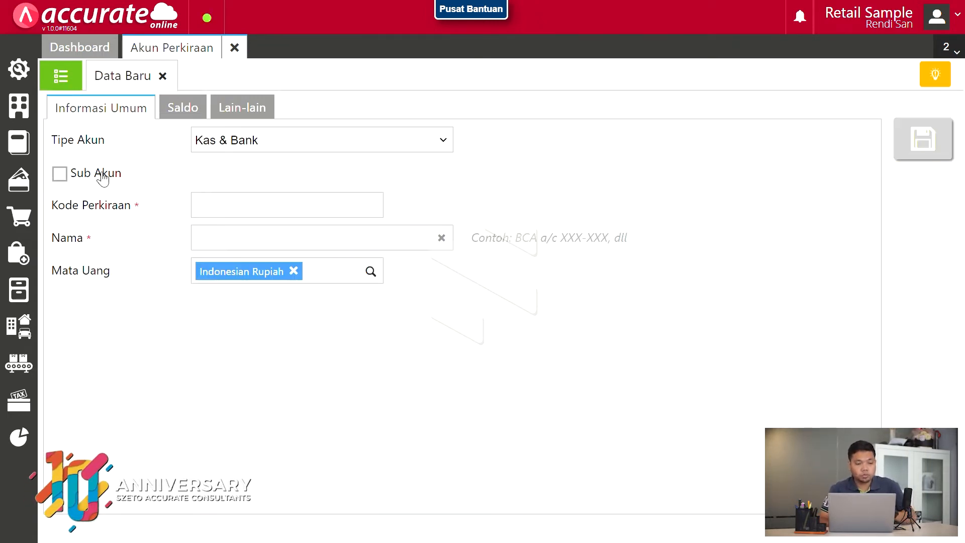
Set up another Beban Pokok Penjualan type account as a sub-account of 511.000-00 Beban Pokok Penjualan
left_click(102, 177)
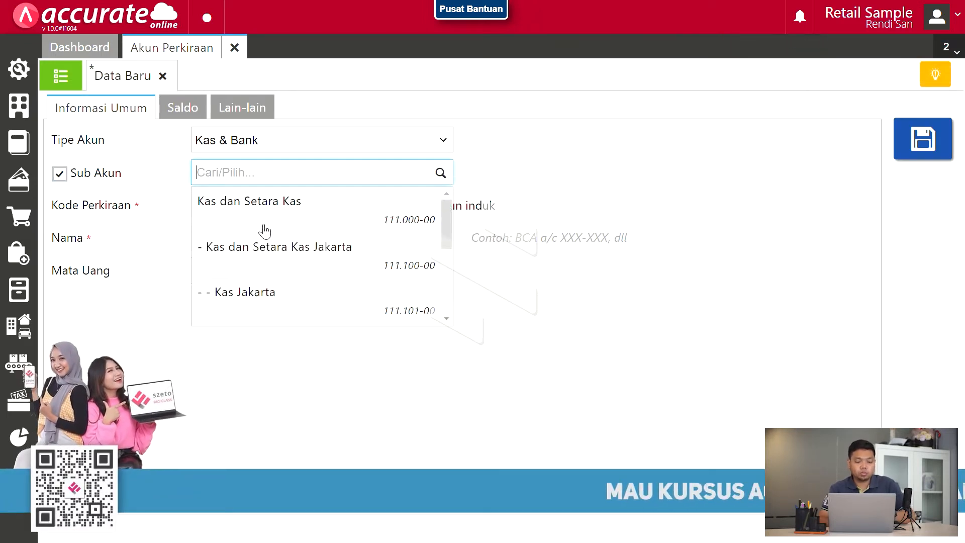
left_click(266, 143)
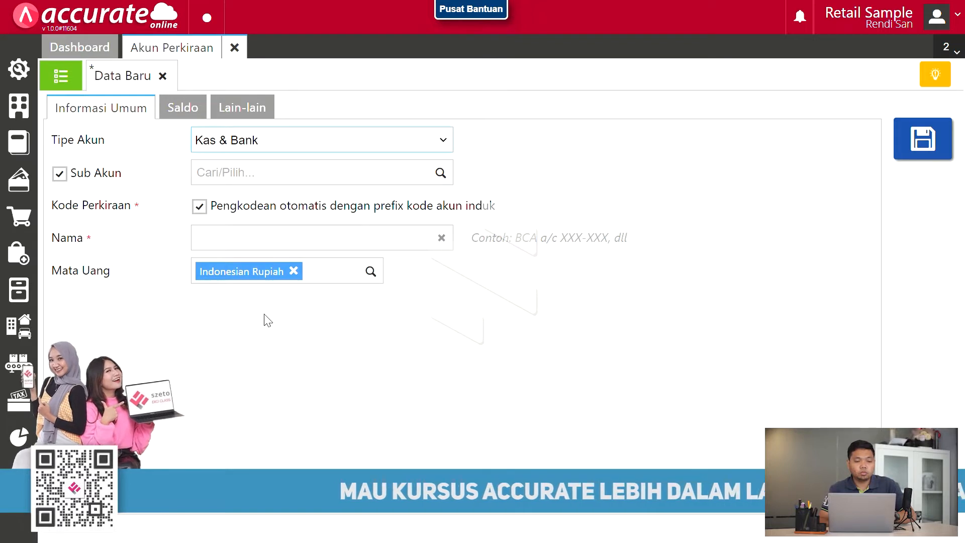
left_click(263, 334)
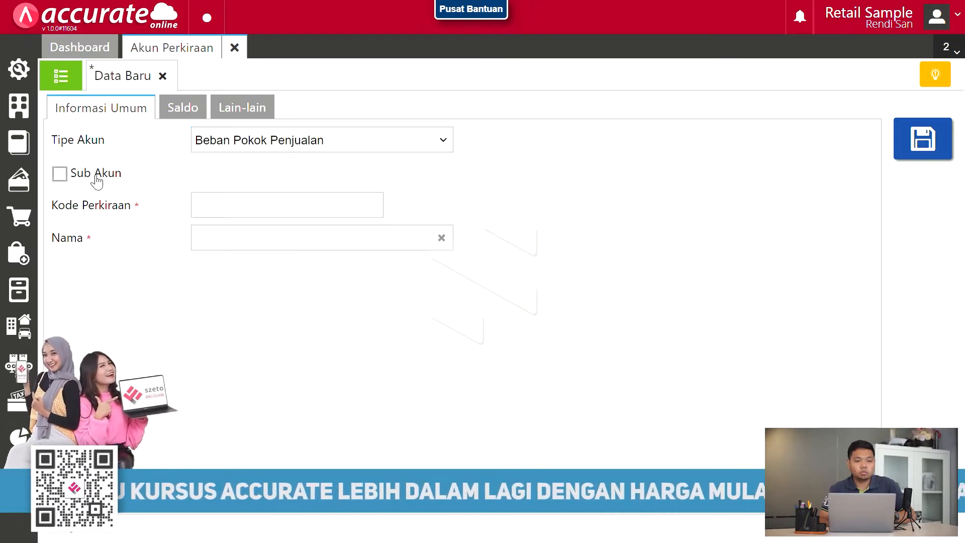
left_click(94, 177)
left_click(441, 179)
left_click(299, 216)
Name the new account "Cost of Setting" and save it
left_click(250, 245)
type("Cost o")
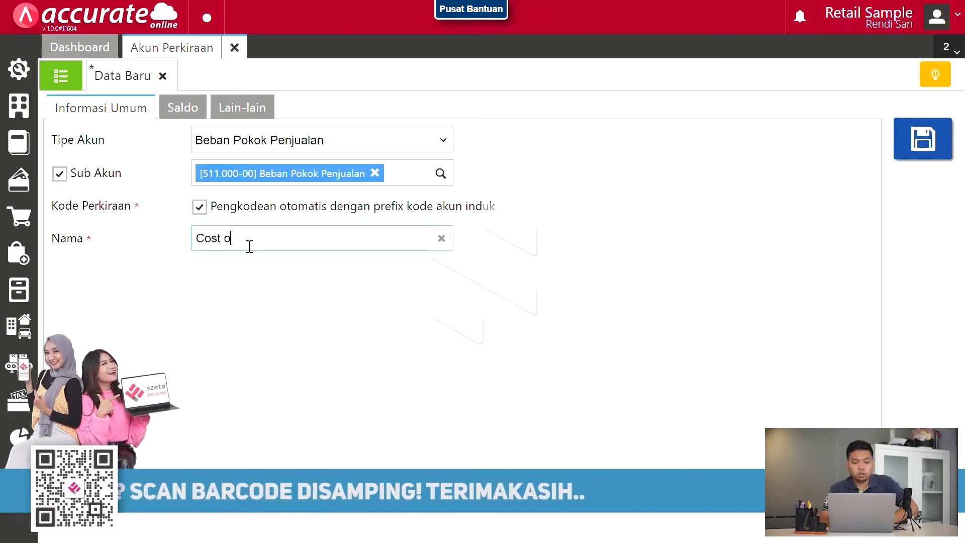
type("f Settin")
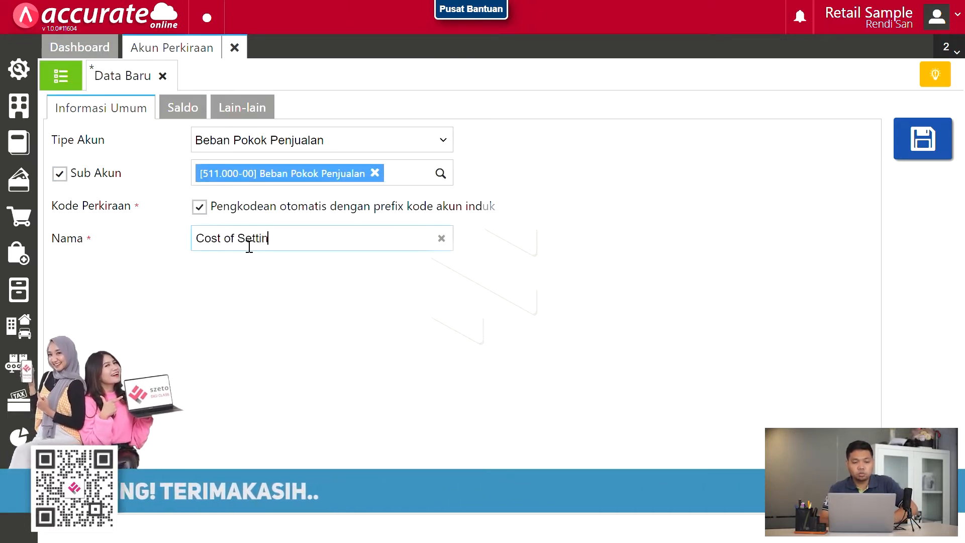
type("g")
key("ctrl+s")
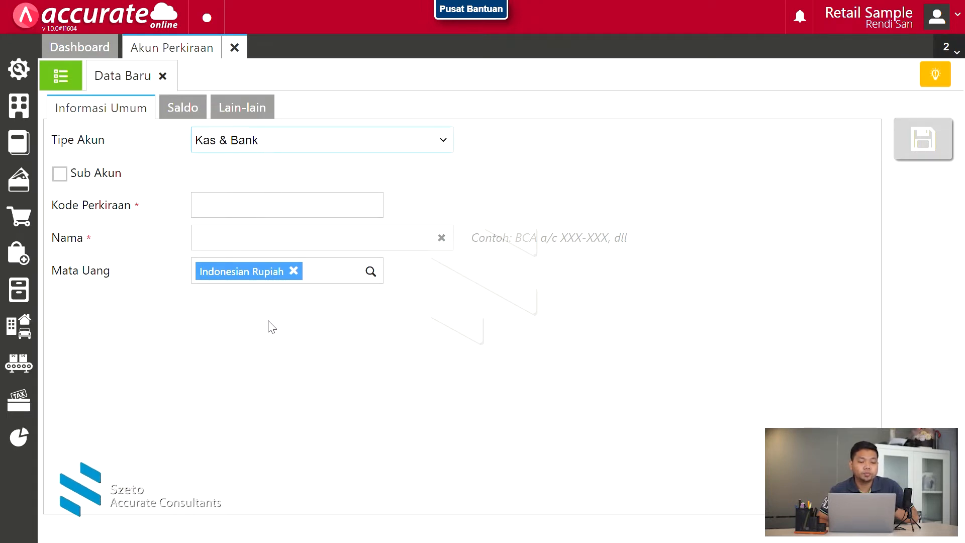
Create and save a Beban Pokok Penjualan sub-account under 511.000-00 named "Cost of Equipment", and close Akun Perkiraan
left_click(266, 335)
left_click(96, 176)
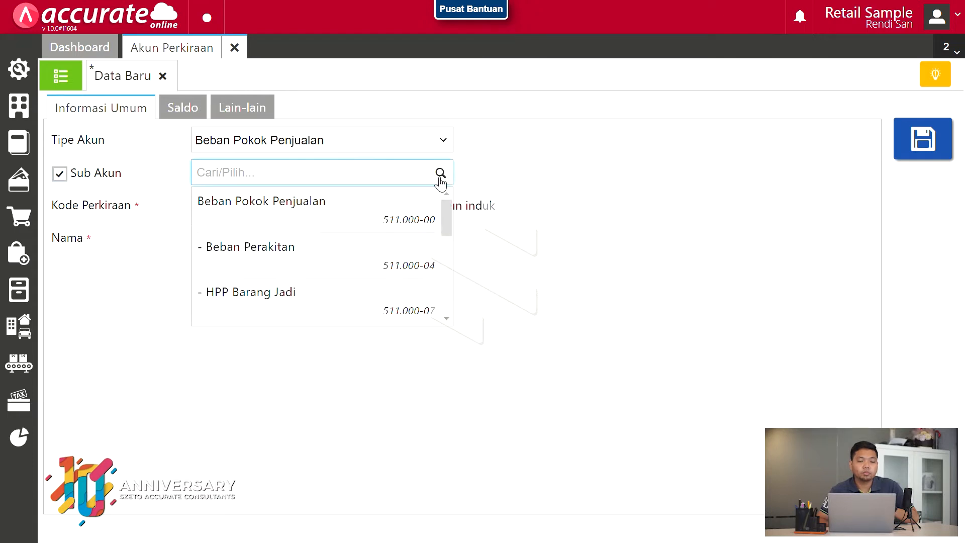
left_click(358, 206)
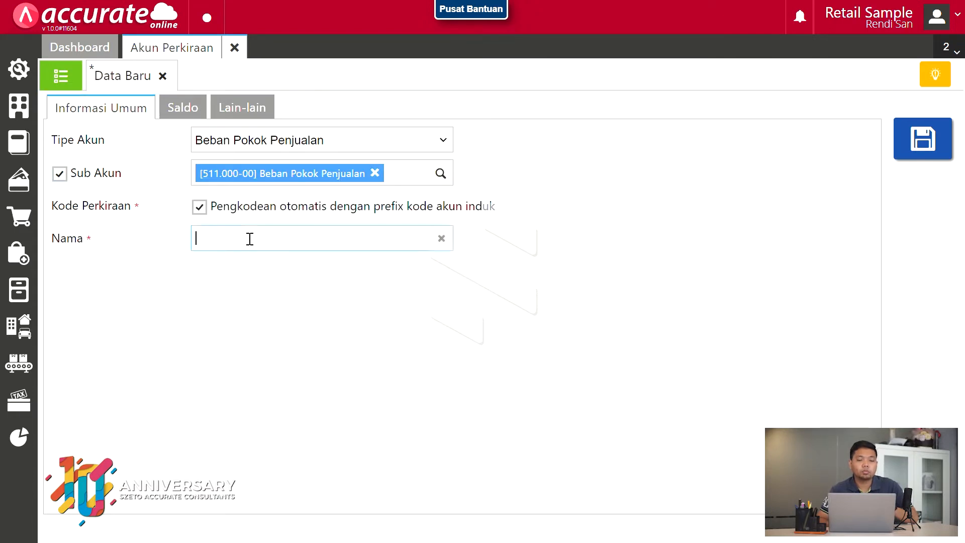
type("Cost of E")
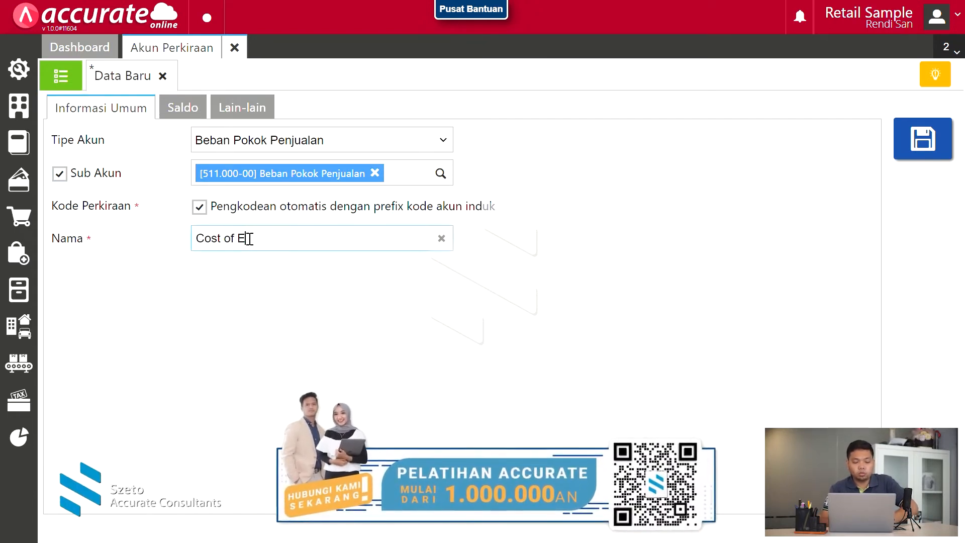
type("quipment")
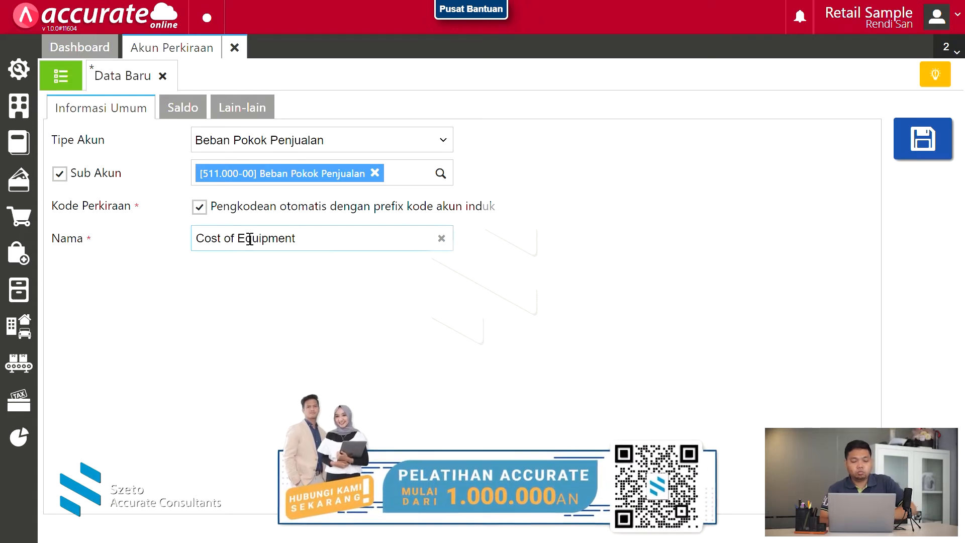
left_click(234, 47)
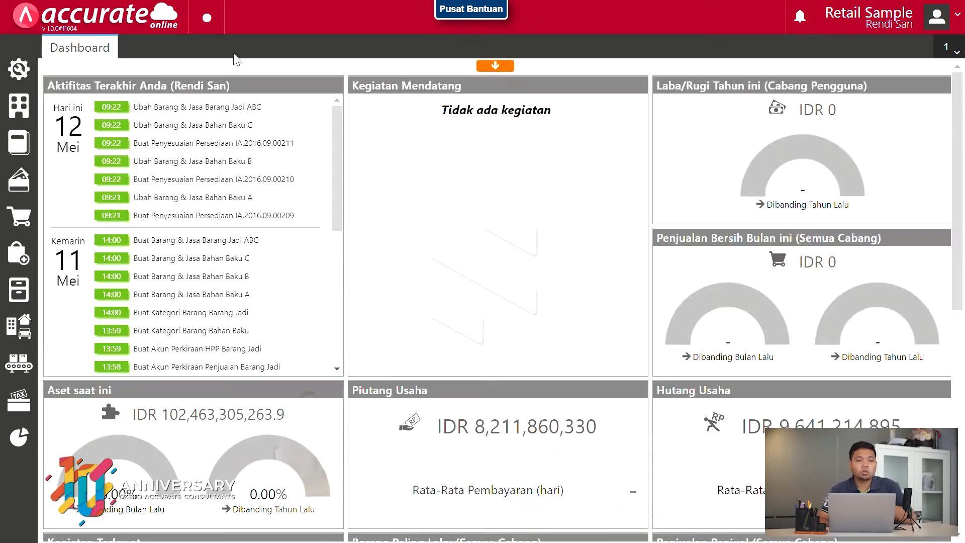
Create and save a project named "Project Video Animas", and reopen it from the project list to correct its name to "Project Video Animasi"
left_click(16, 121)
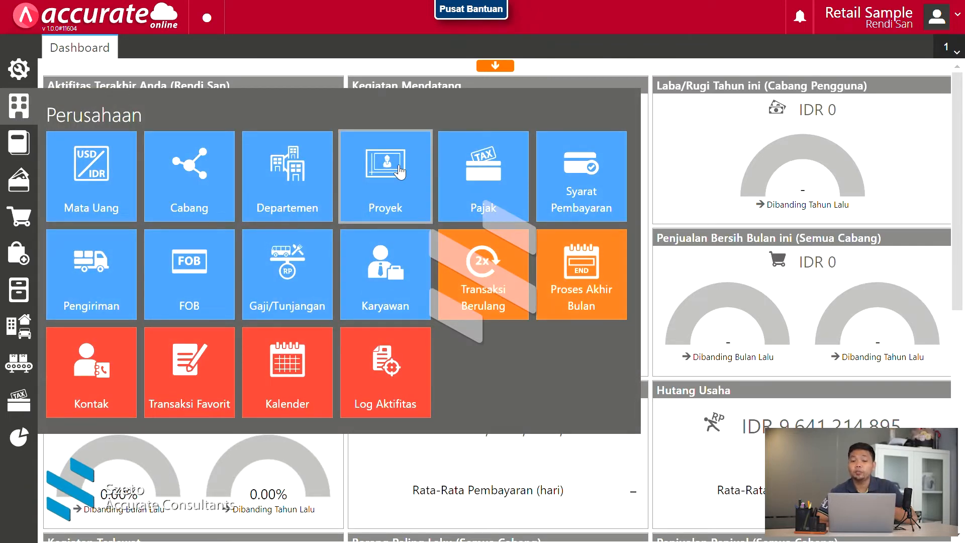
left_click(381, 163)
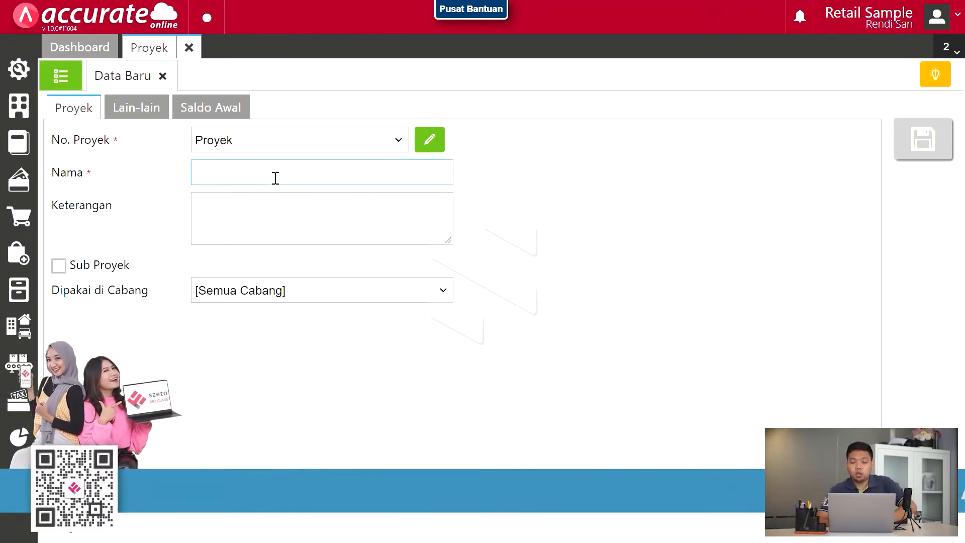
left_click(275, 179)
type("Project Video Animas")
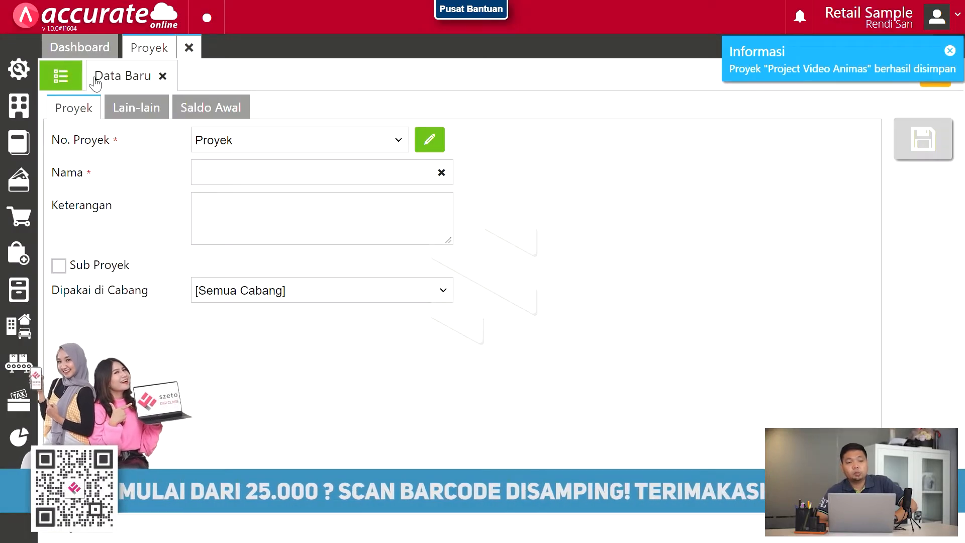
left_click(85, 78)
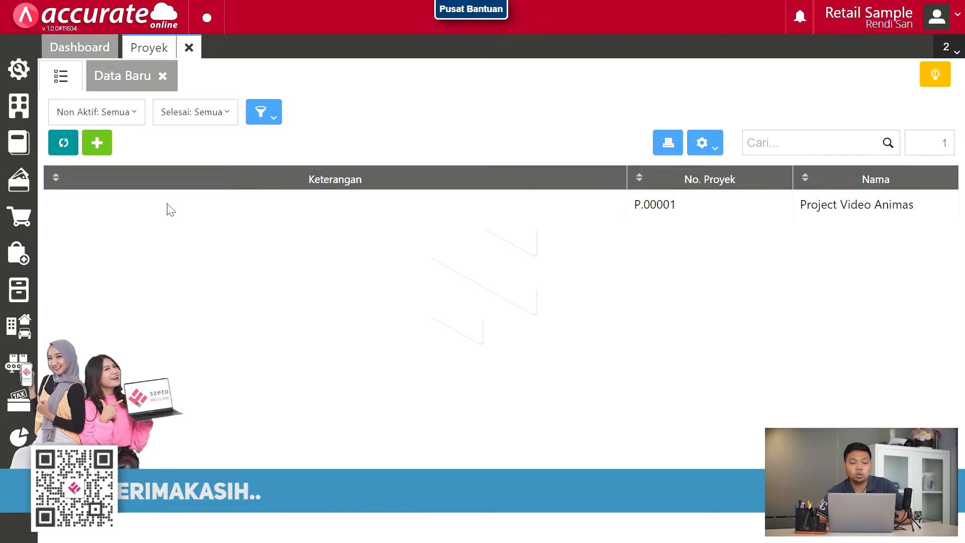
left_click(170, 210)
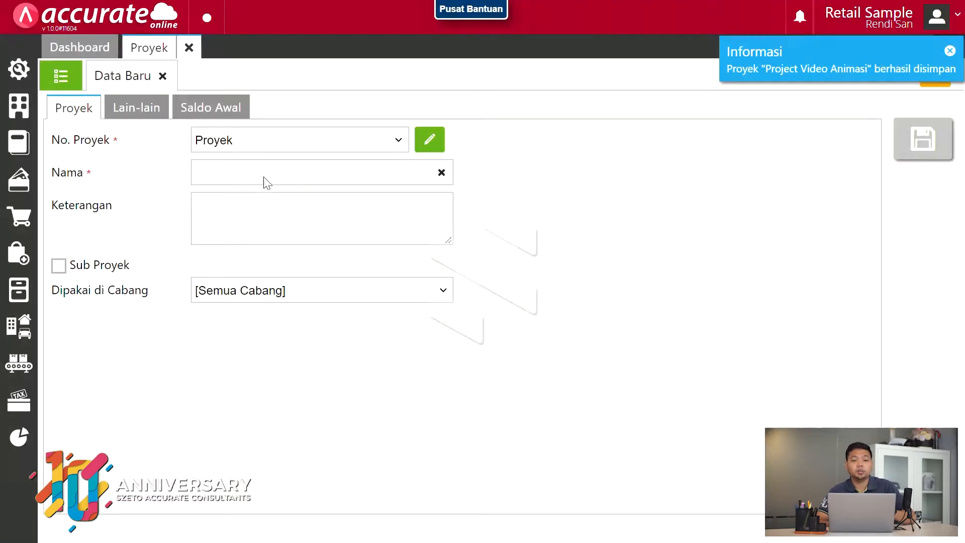
Create and save a second project named "Project video Film Pendek"
left_click(271, 183)
type("Project video Film Pendek")
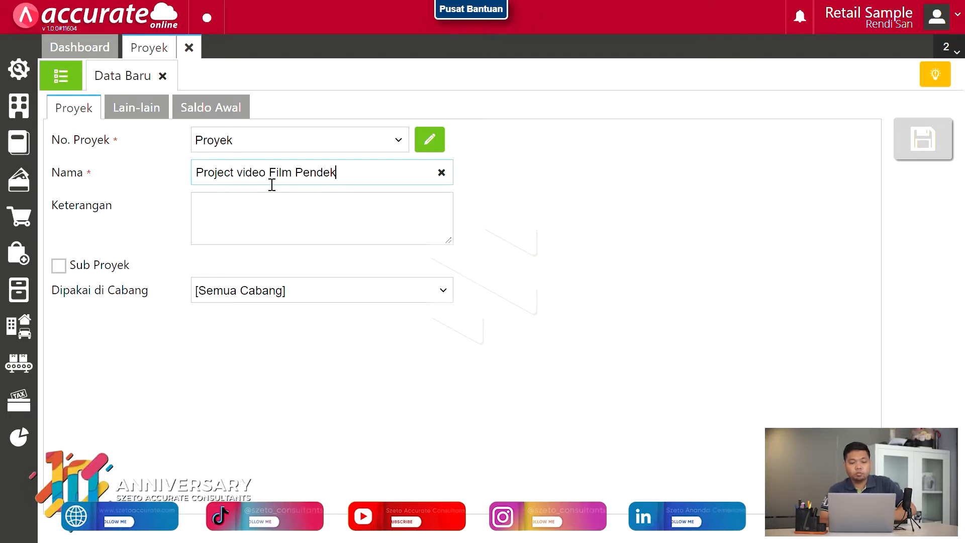
key("ctrl+s")
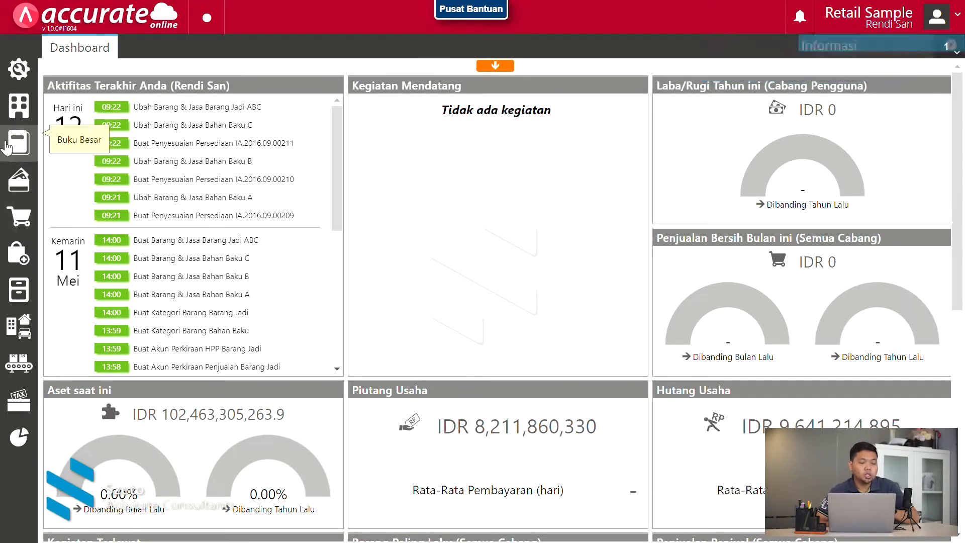
Start a new Anggaran for Mei 2022 with type Per Proyek, assigned to Project Video Animasi
left_click(18, 141)
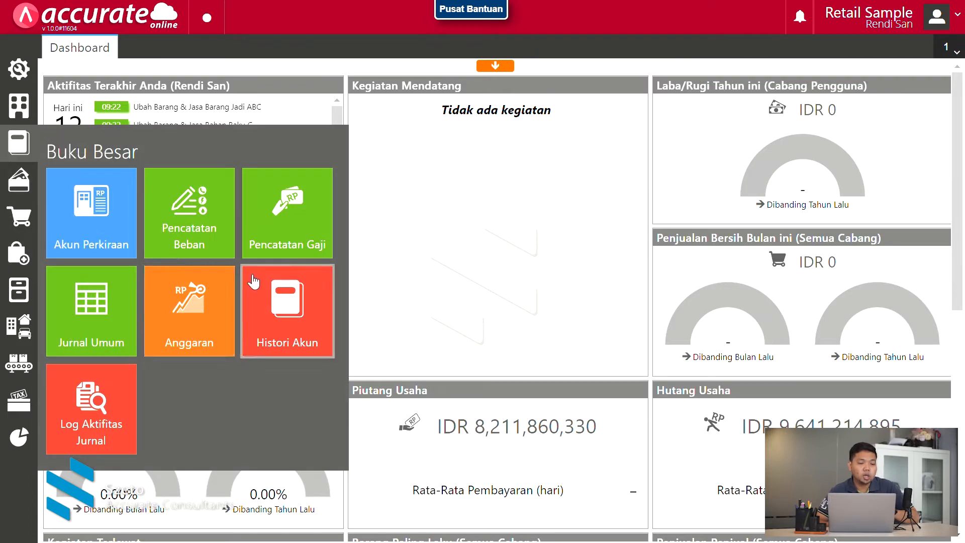
left_click(201, 310)
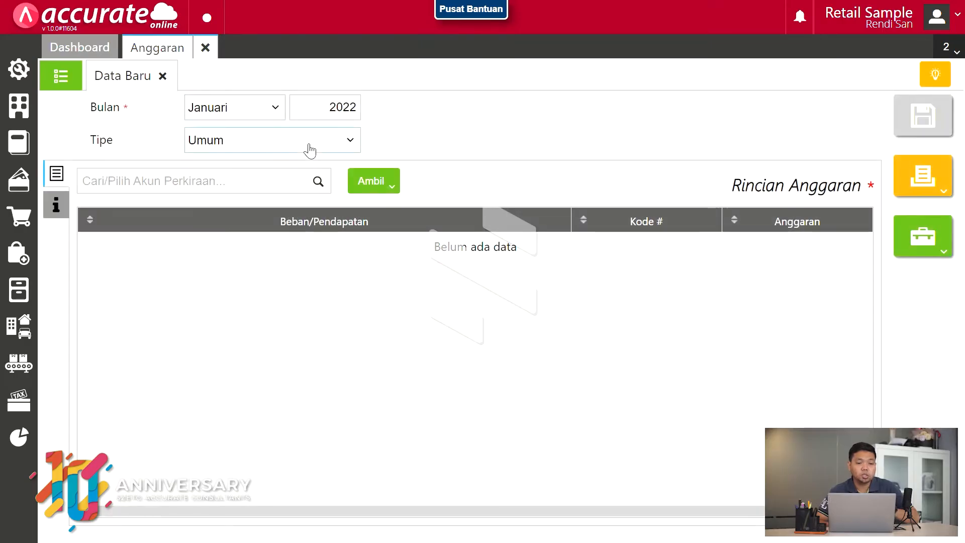
left_click(275, 189)
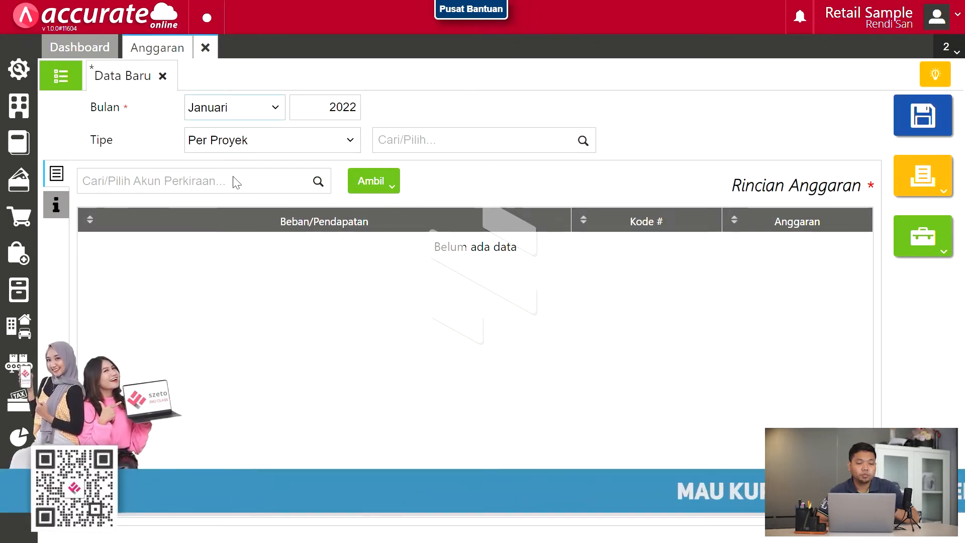
left_click(593, 146)
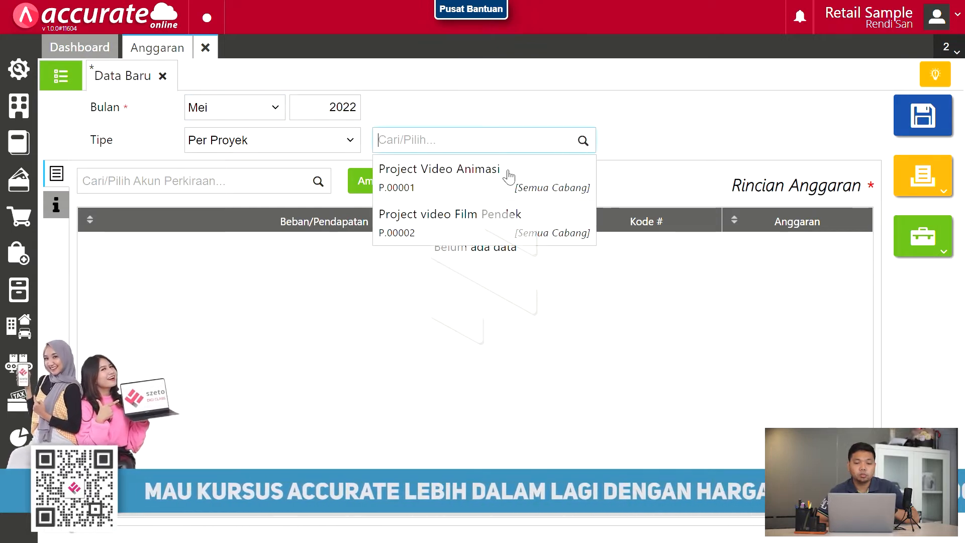
left_click(491, 173)
Add the Cost of Marketing account to the budget details with an amount of 5,000,000
left_click(304, 190)
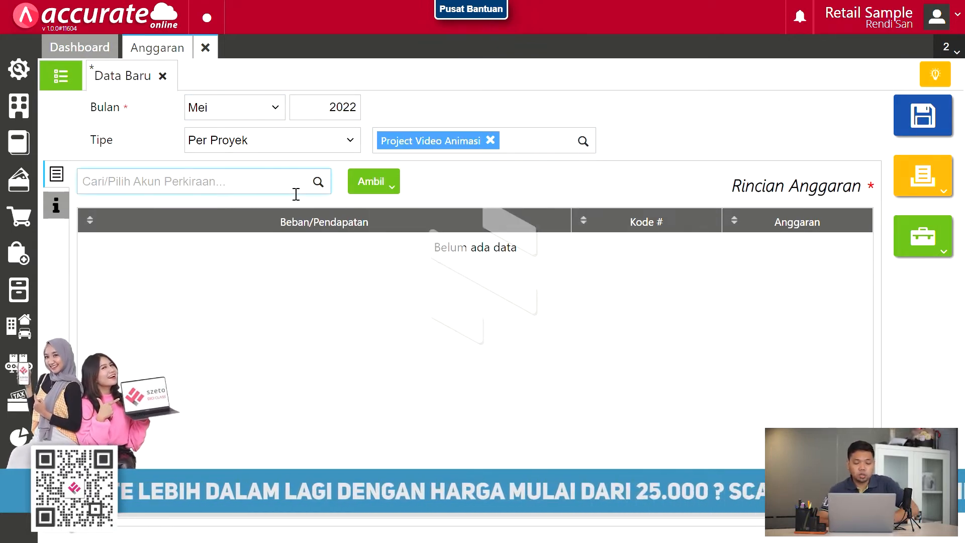
type("cost")
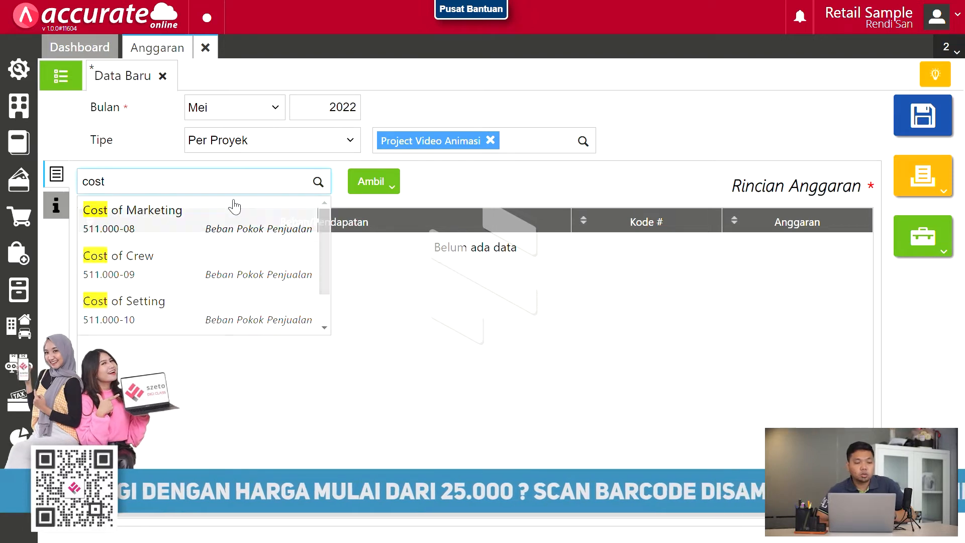
left_click(196, 223)
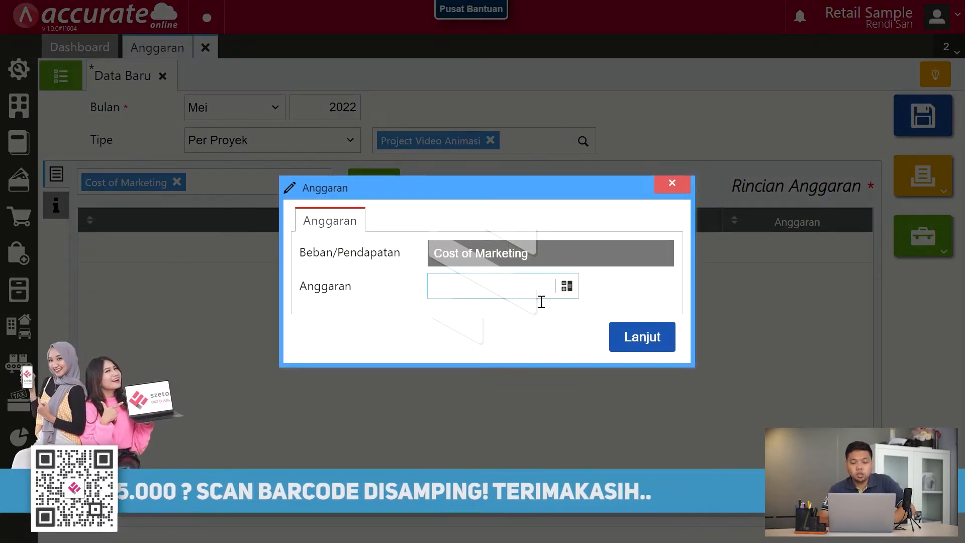
type("500")
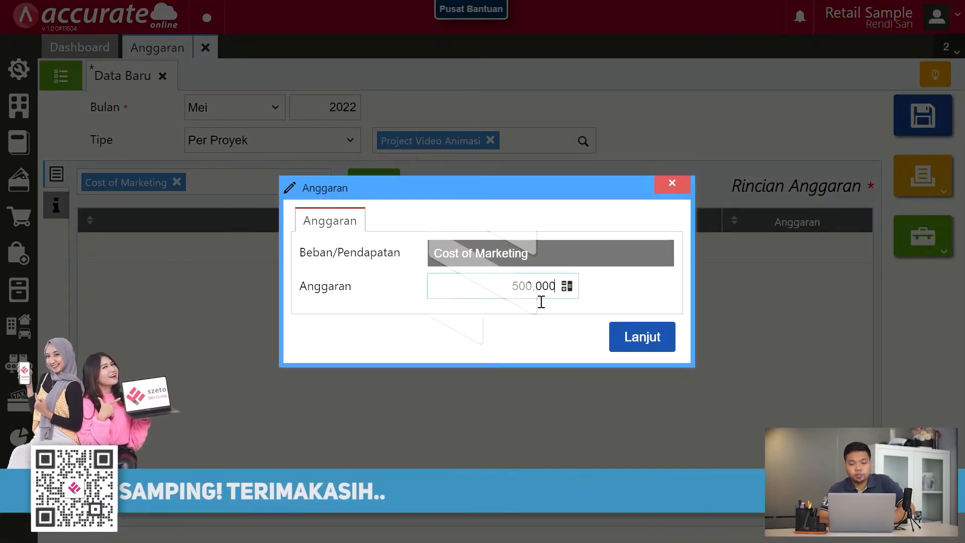
left_click(642, 338)
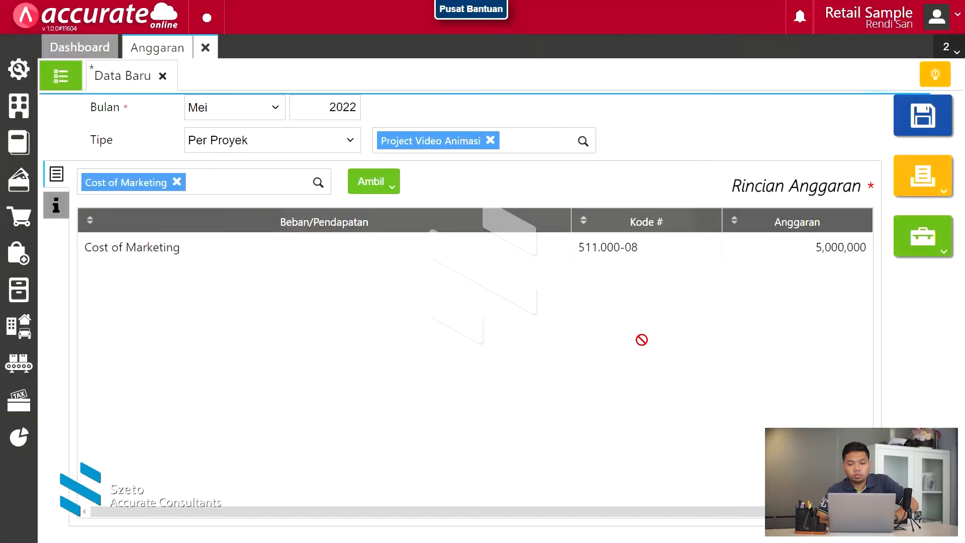
Add the Cost of Crew account to the budget details with an amount of 15,000,000
type("cost")
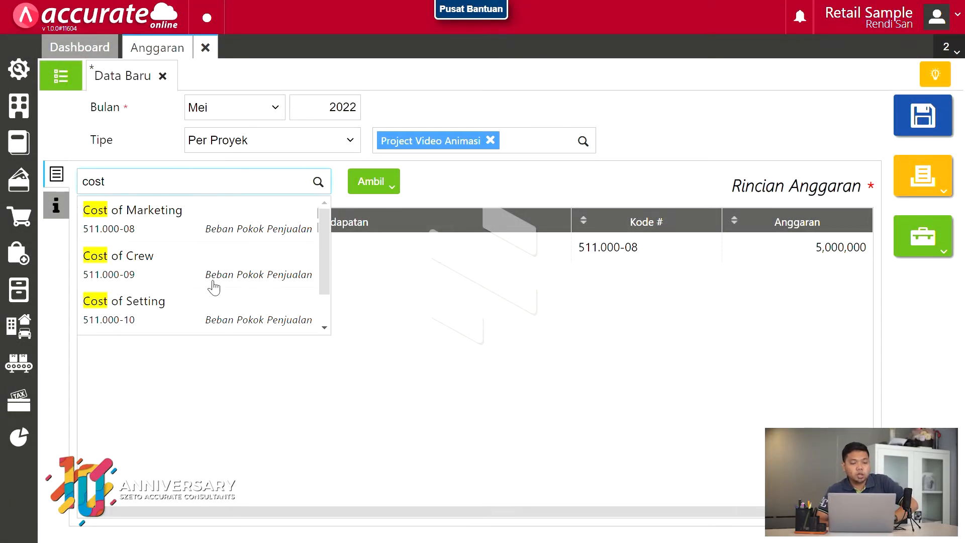
left_click(221, 279)
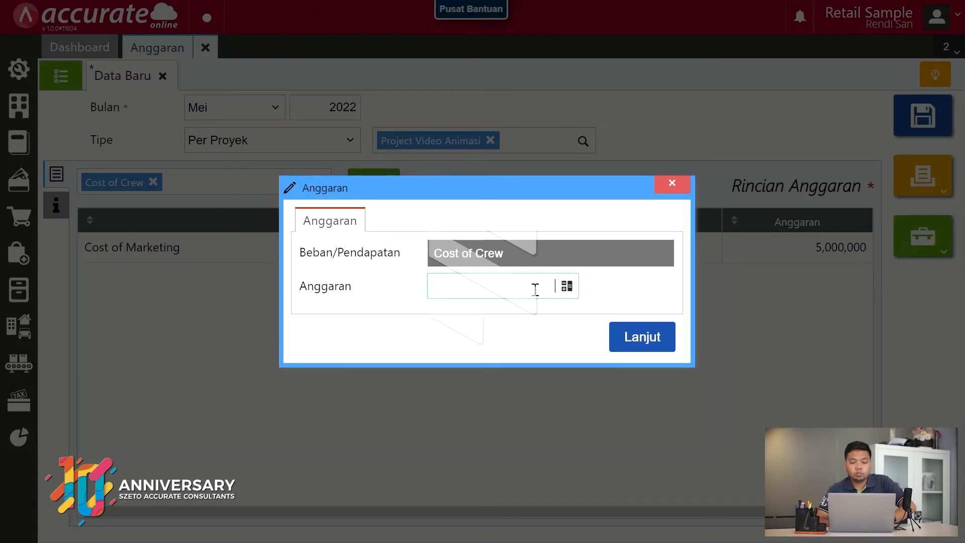
type("15,")
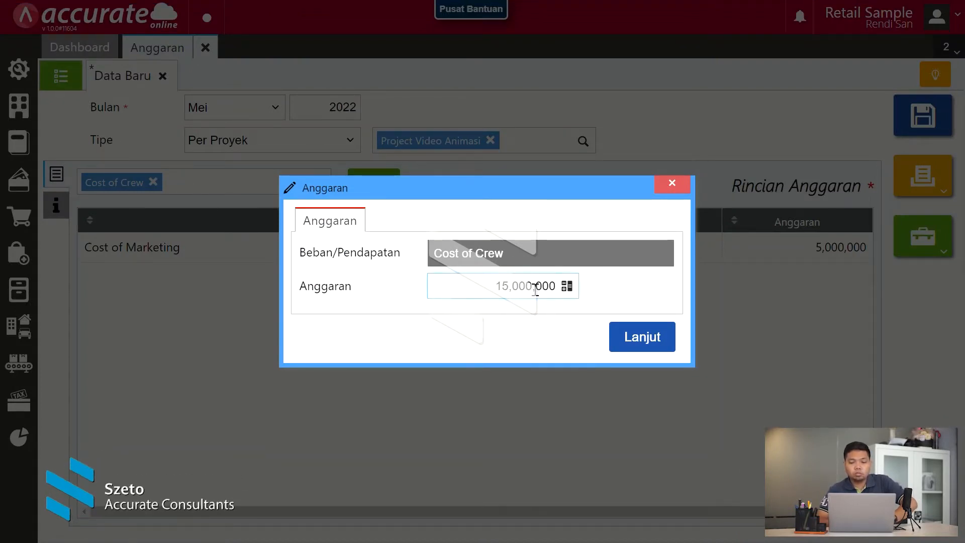
type("000,000")
left_click(625, 340)
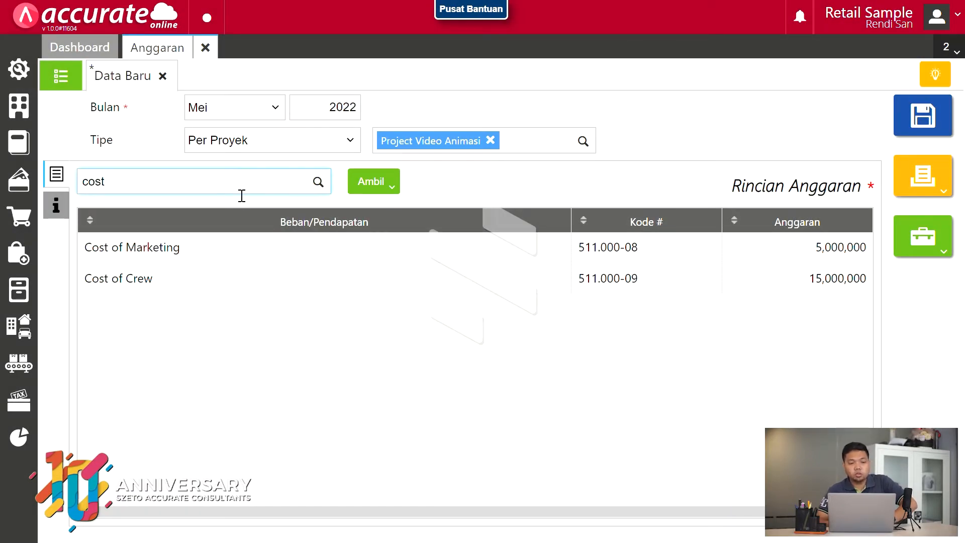
Add the Cost of Setting account with a budget of 10,000,000, save the project budget, and close Anggaran
type("100")
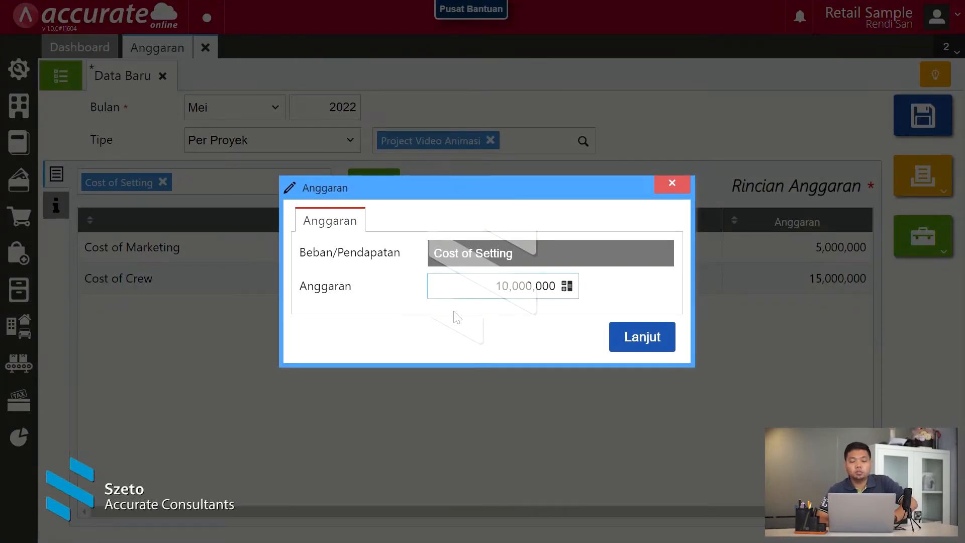
left_click(658, 341)
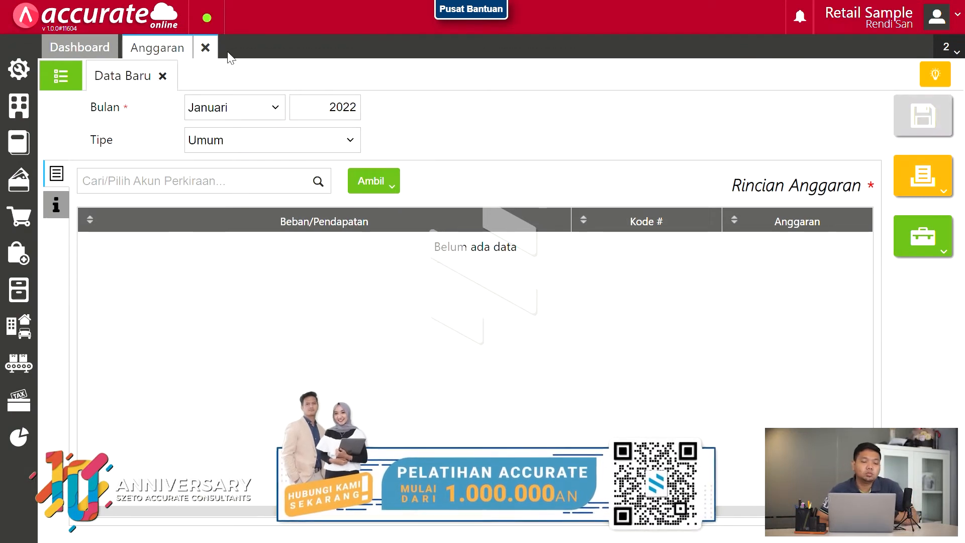
left_click(206, 47)
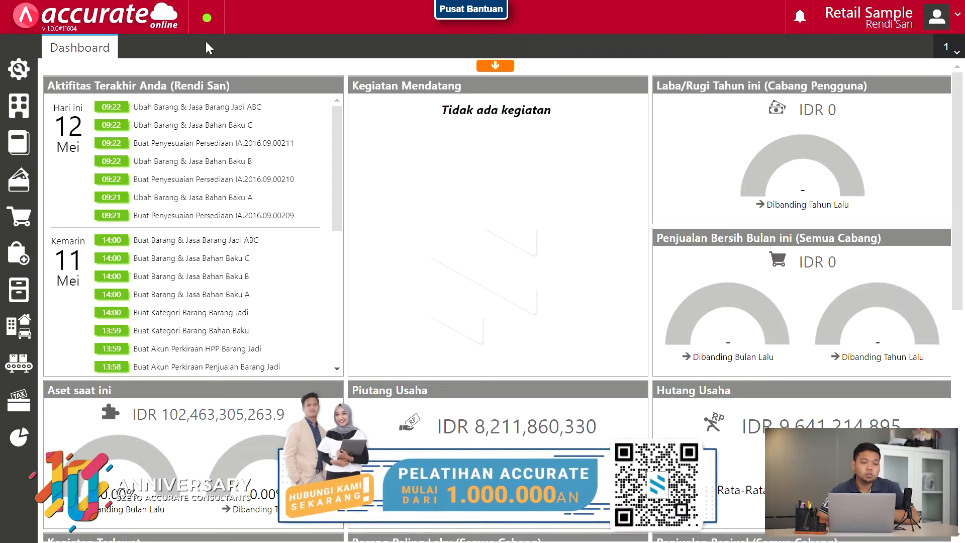
Start a new Barang & Jasa item of type Jasa named Jasa Pembuatan Video
left_click(18, 295)
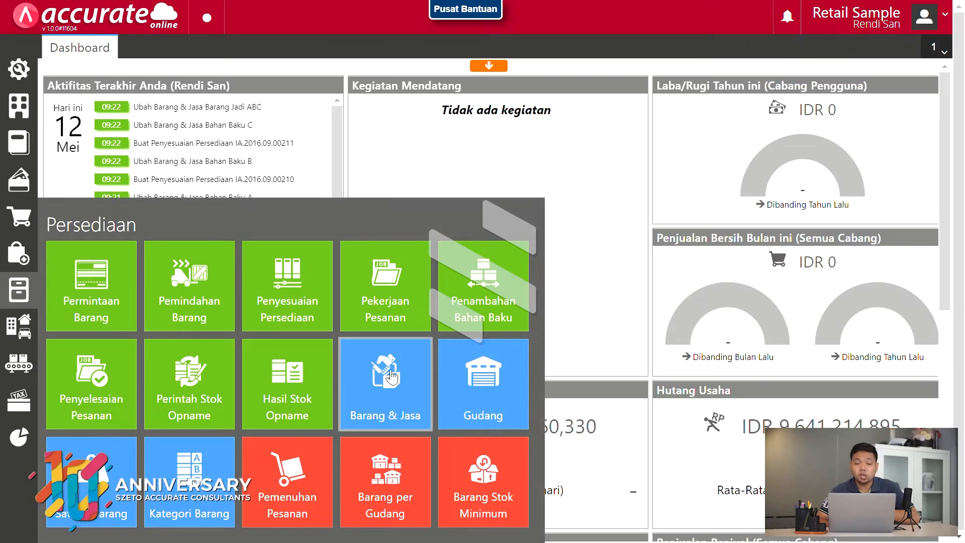
left_click(413, 402)
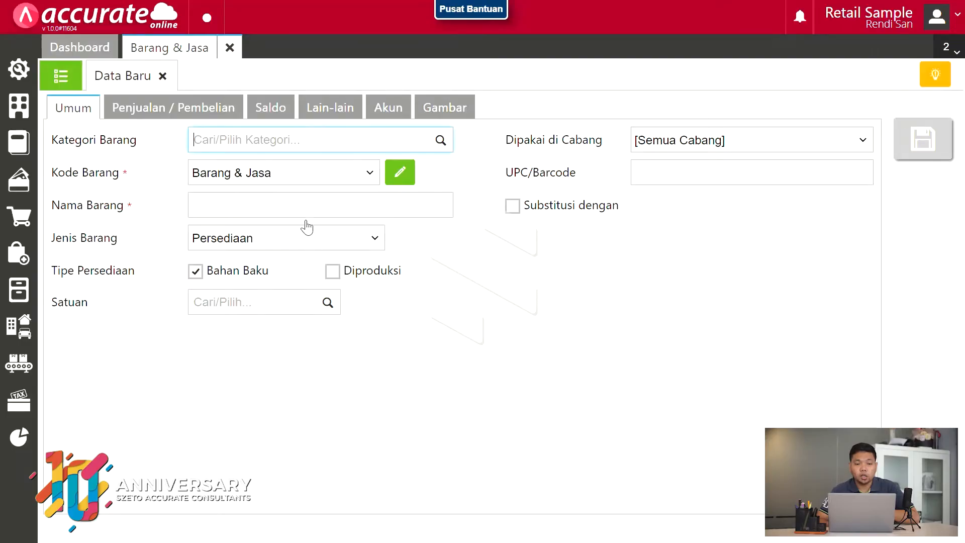
left_click(217, 285)
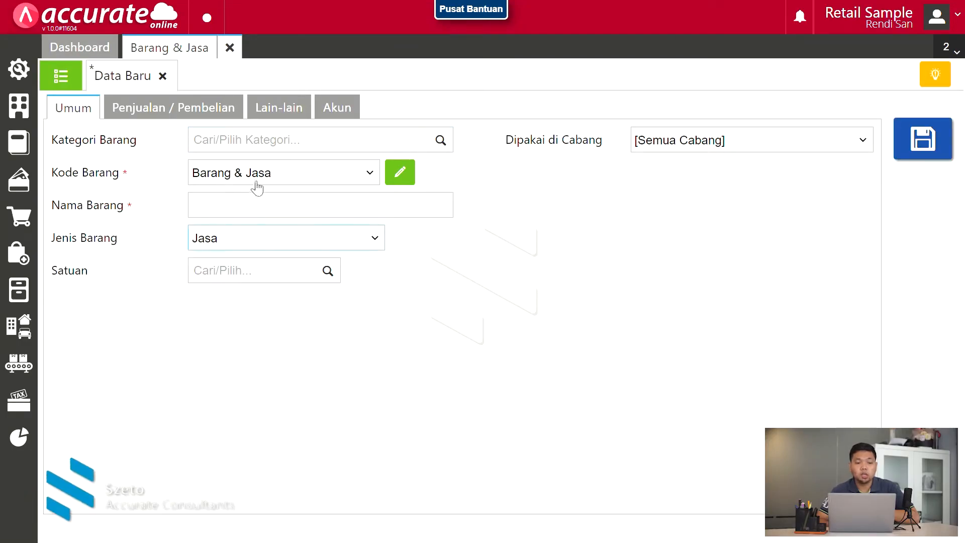
left_click(254, 215)
type("Jasa Pembuatan Vi")
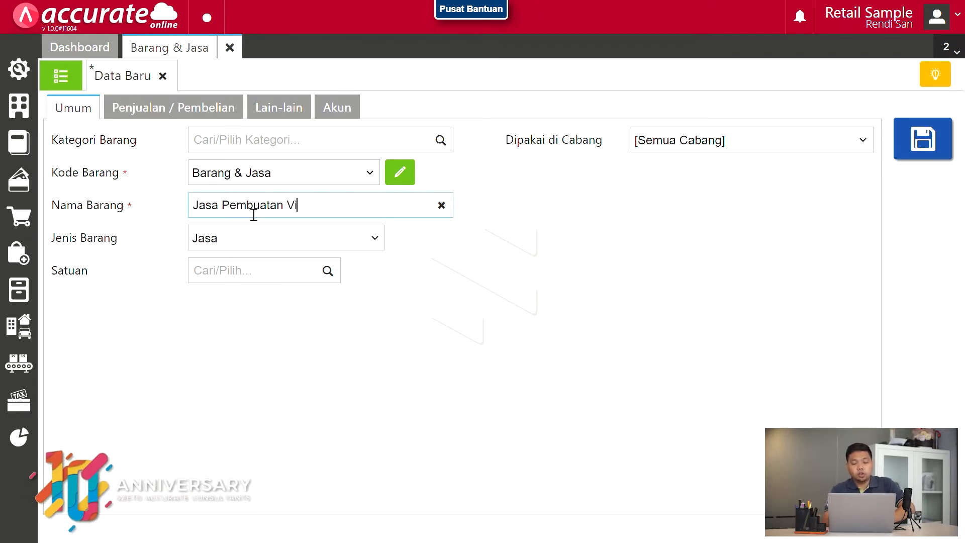
Set the service item's Penjualan account to Pendapatan Jasa (411.000-99)
left_click(324, 116)
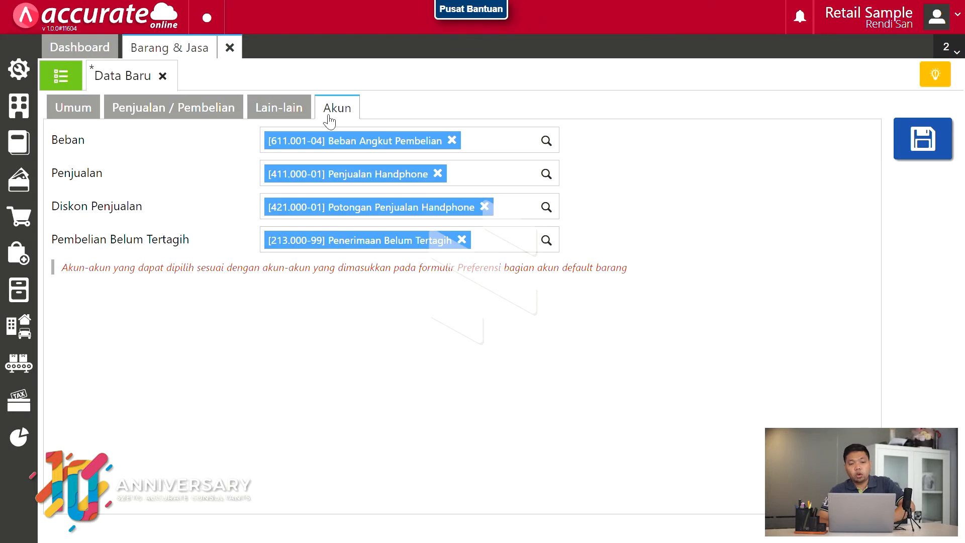
left_click(556, 177)
scroll(399, 280, "down", 1)
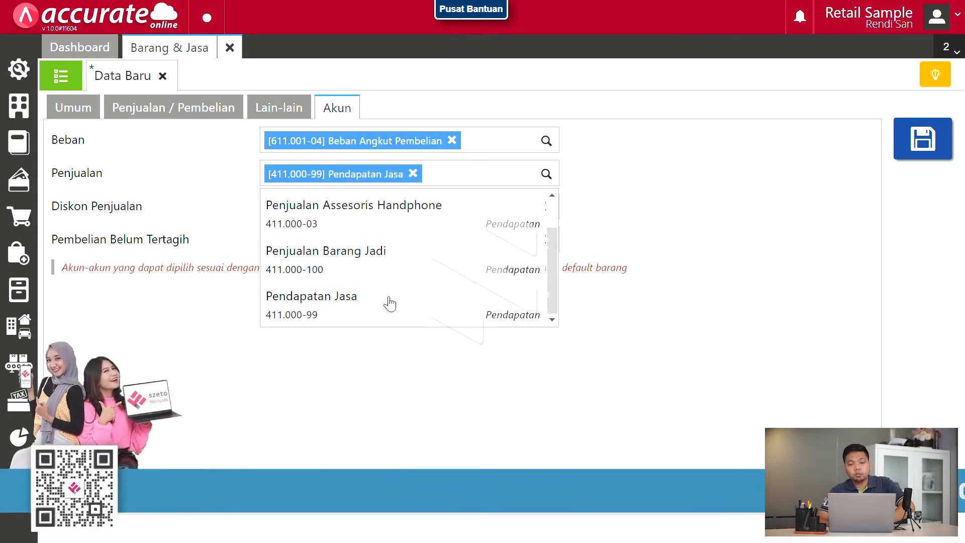
left_click(390, 303)
Review the PPh tax options for the service without choosing one, and save the item
left_click(204, 110)
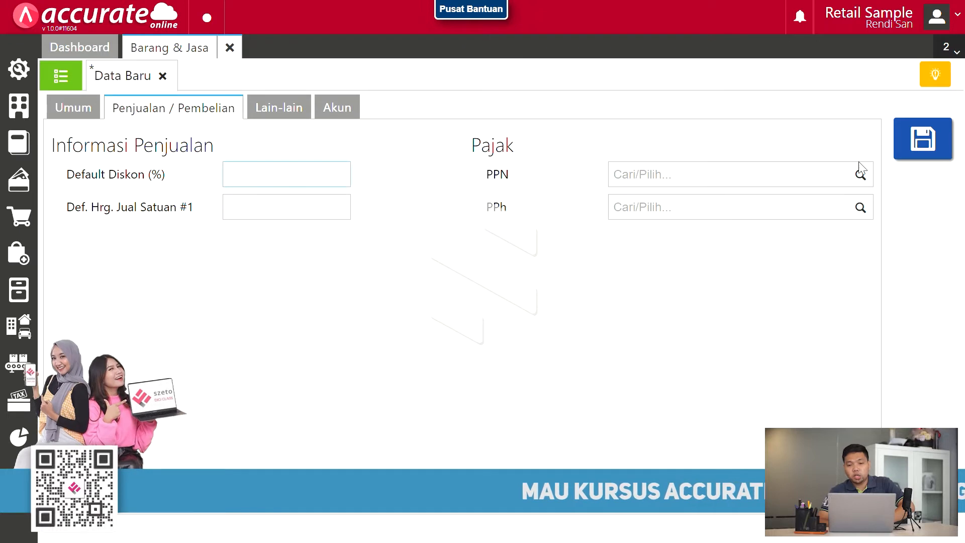
left_click(867, 215)
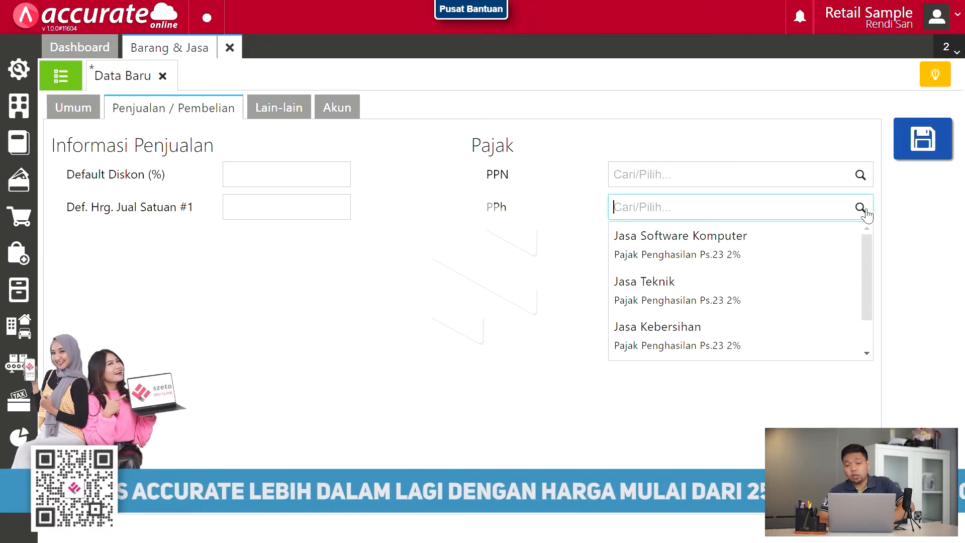
scroll(822, 276, "down", 1)
scroll(822, 276, "up", 1)
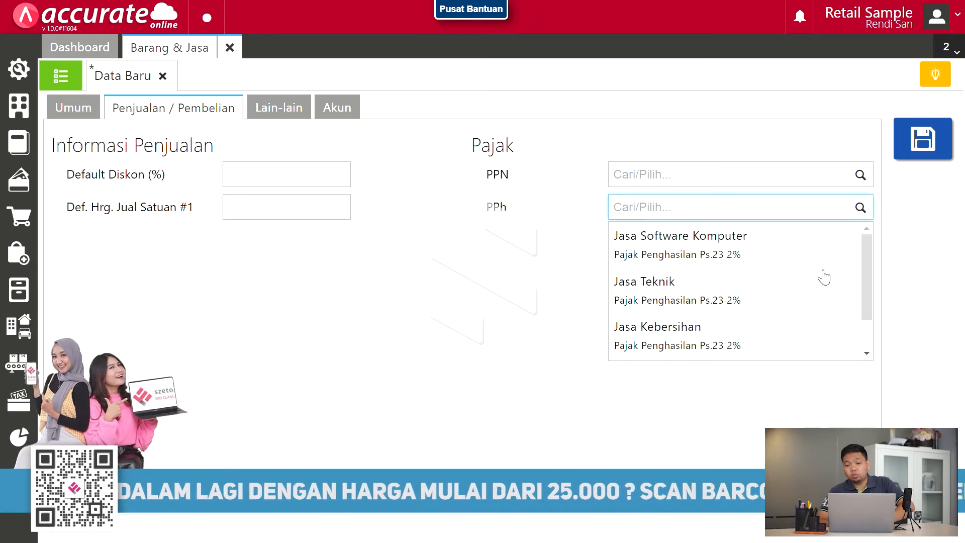
left_click(519, 264)
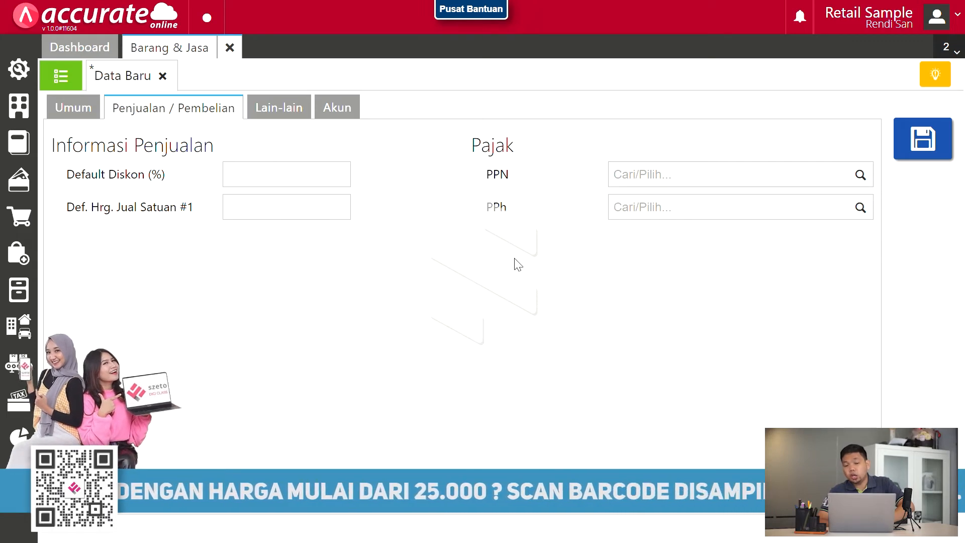
left_click(926, 137)
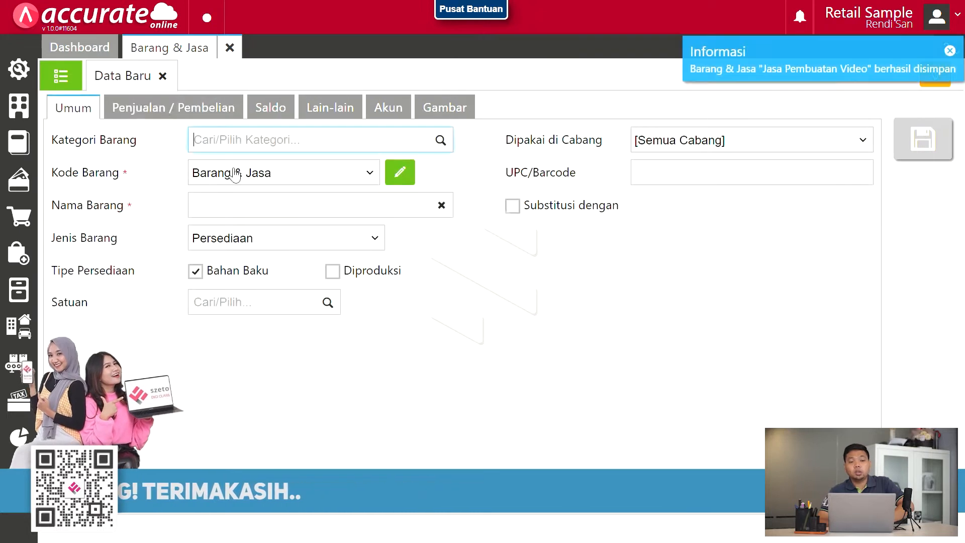
Set the new item's Jenis Barang to Non Persediaan and get its name ready for entry
left_click(251, 241)
left_click(251, 274)
left_click(250, 208)
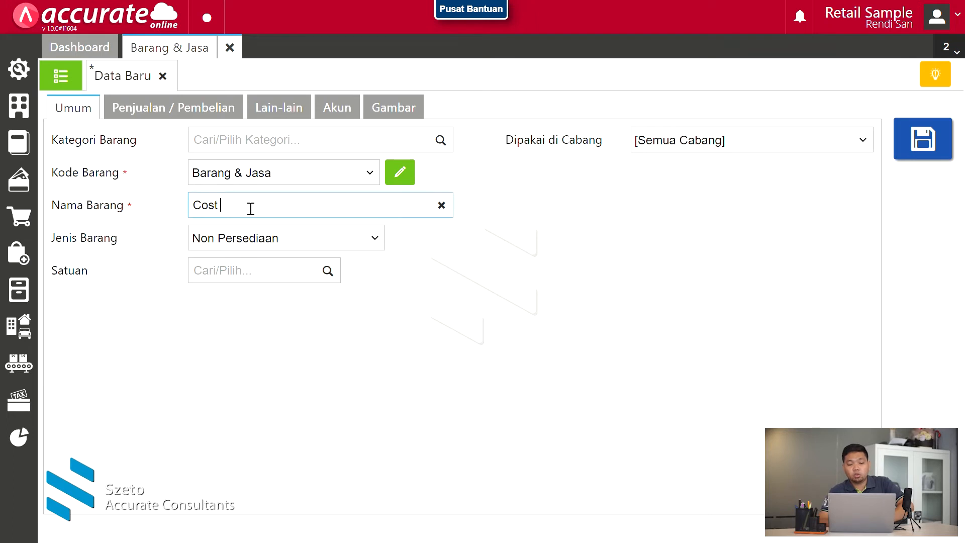
type("Cost of Mar")
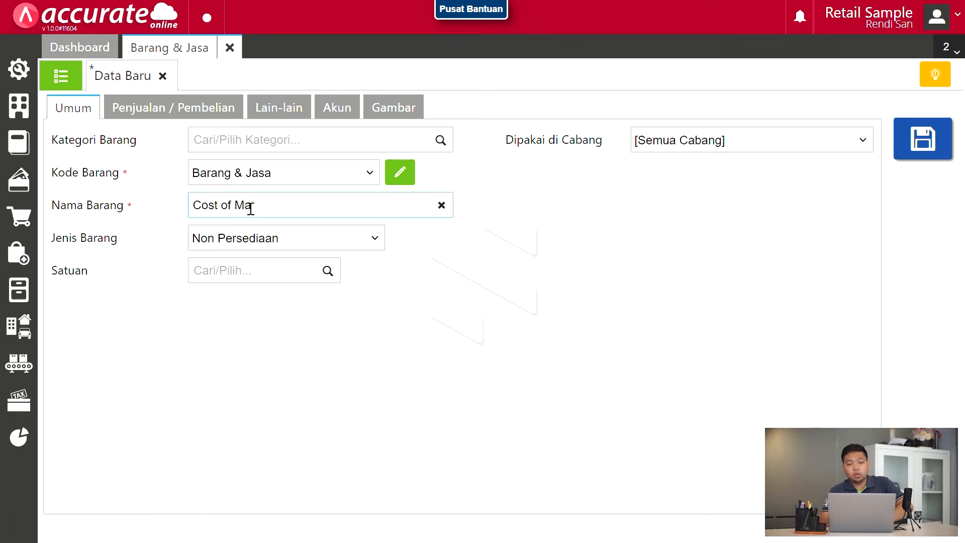
type("keti")
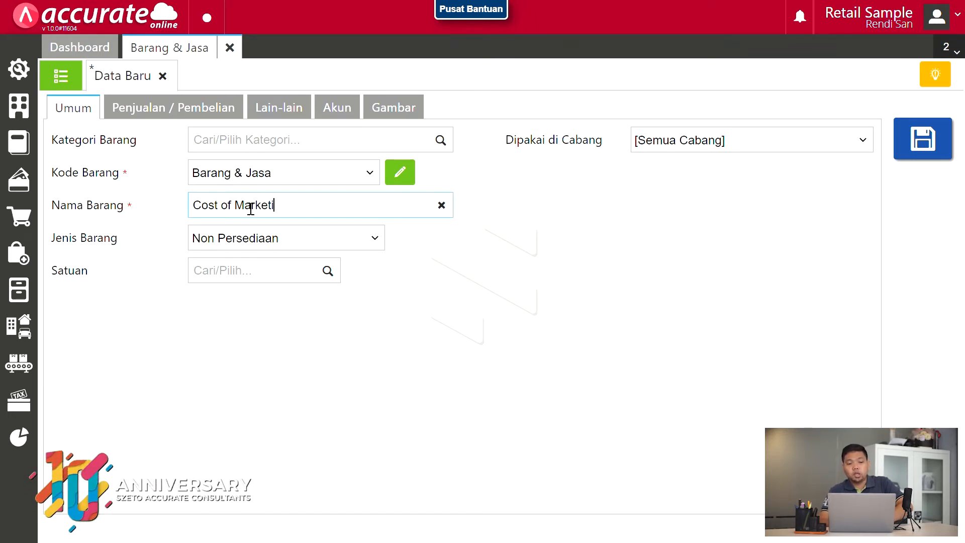
key("BackSpace")
key("BackSpace")
key("BackSpace")
key("BackSpace")
key("BackSpace")
key("BackSpace")
key("BackSpace")
key("BackSpace")
key("BackSpace")
key("BackSpace")
key("BackSpace")
key("BackSpace")
key("BackSpace")
key("BackSpace")
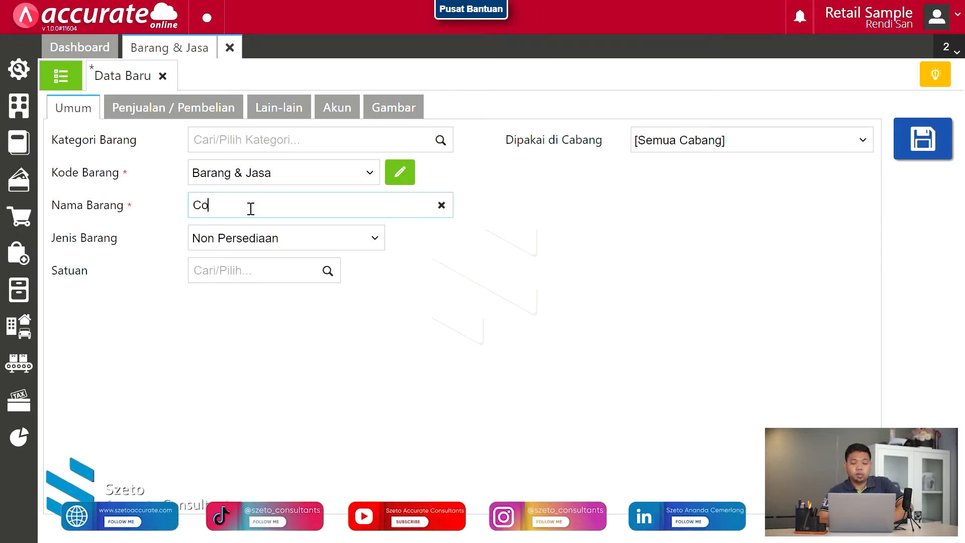
Name the non-inventory item Cost of Setting and check which accounts are available for its Beban account
type("Cost of Se")
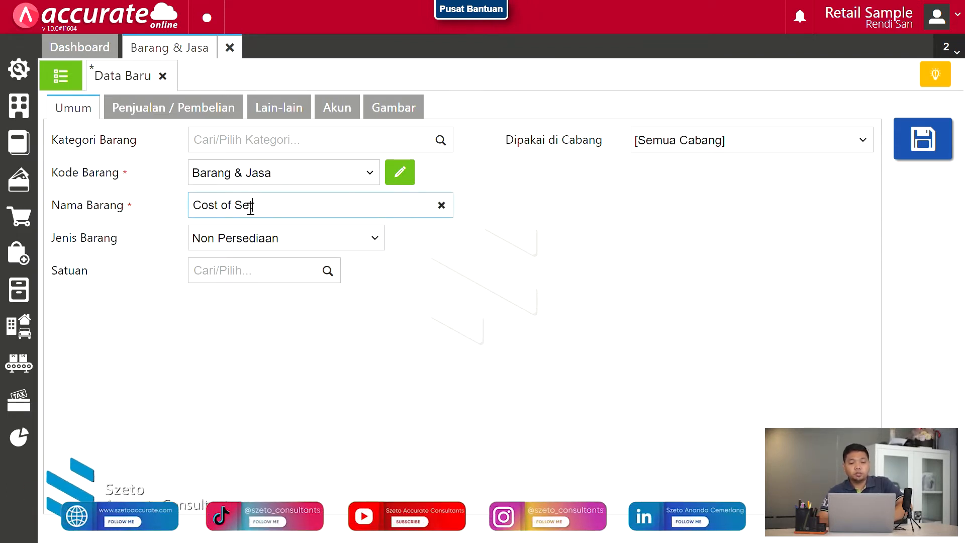
type("tting")
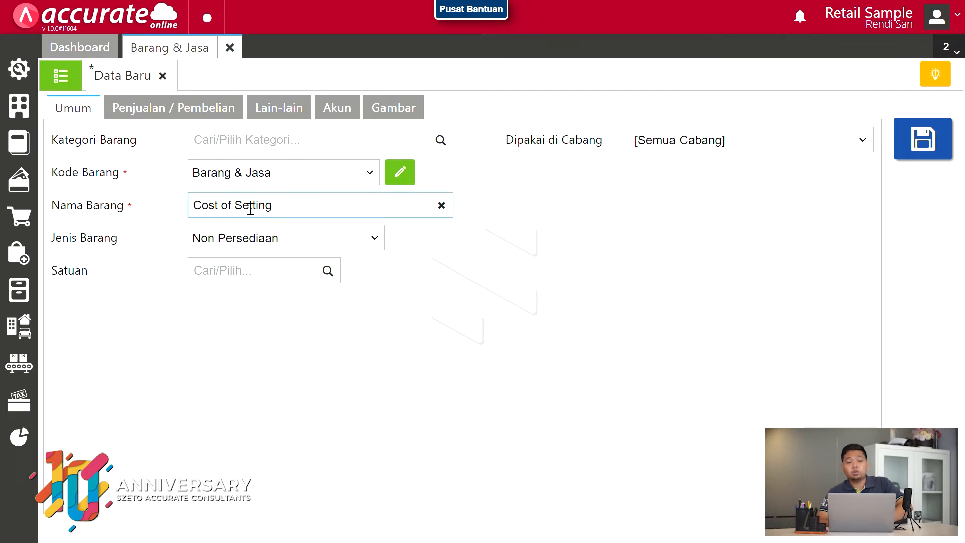
left_click(345, 120)
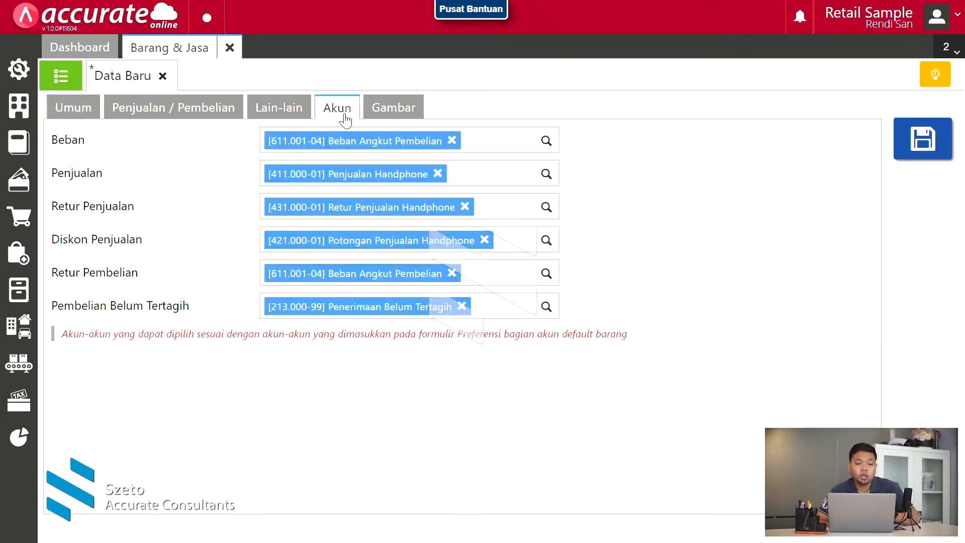
left_click(548, 142)
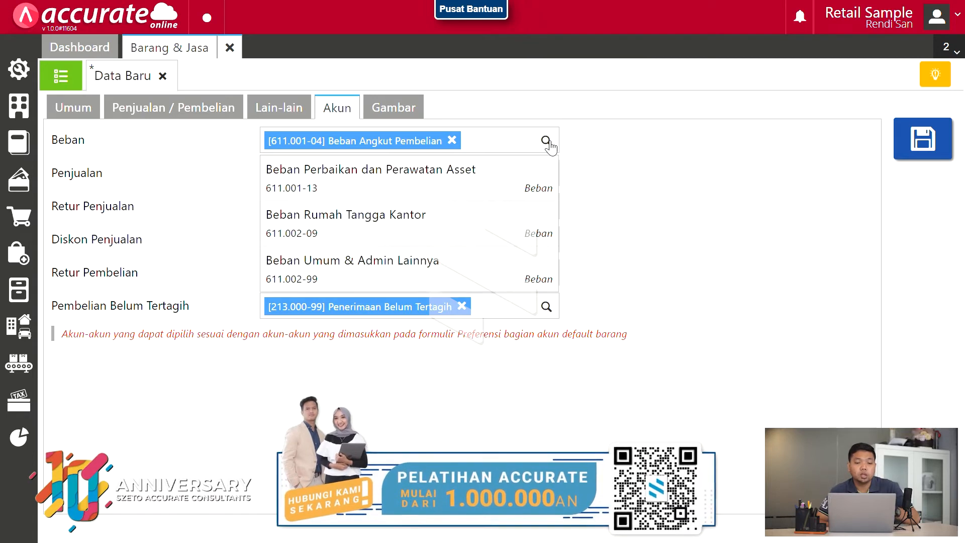
left_click(616, 224)
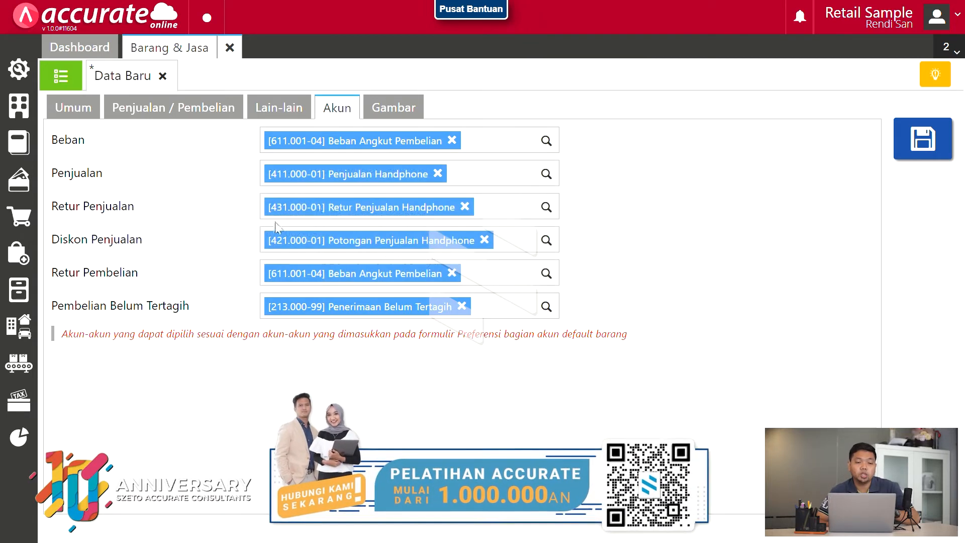
In Preferensi, add Cost of Setting (511.000-10) to the default Beban accounts for Barang & Jasa
left_click(6, 78)
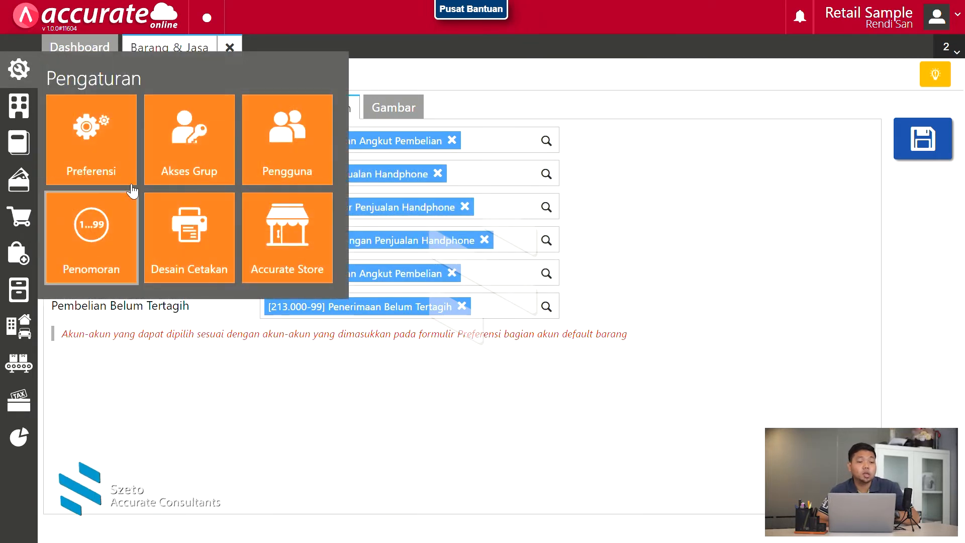
left_click(108, 159)
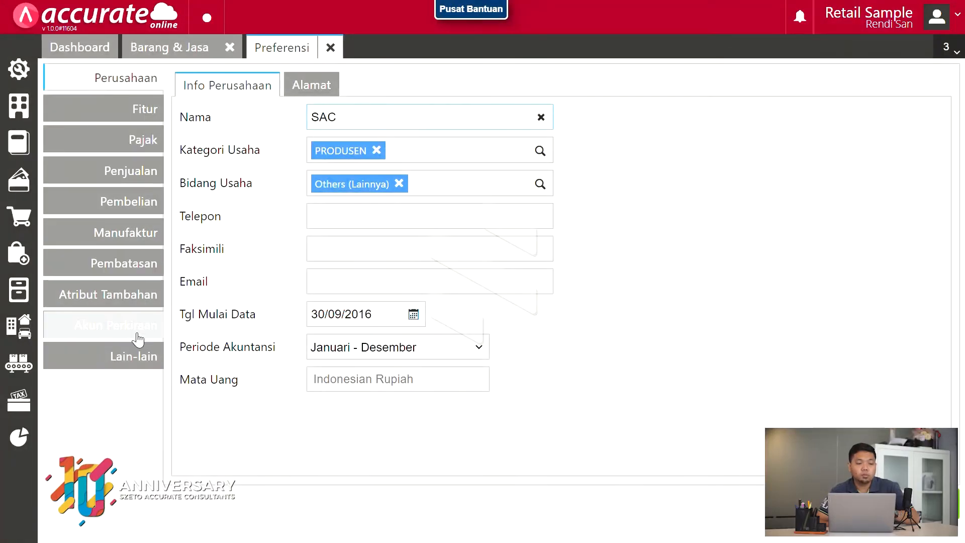
left_click(137, 339)
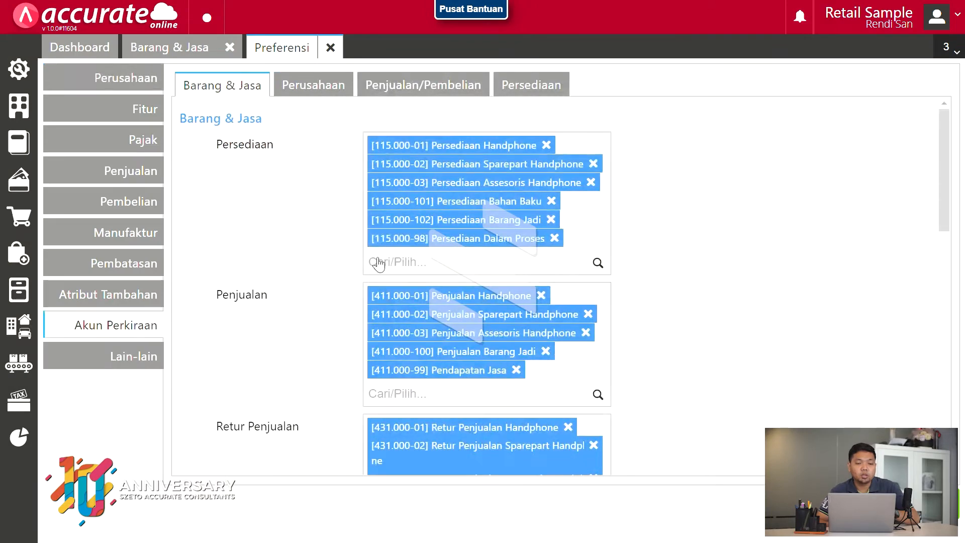
scroll(451, 294, "down", 8)
scroll(451, 294, "down", 5)
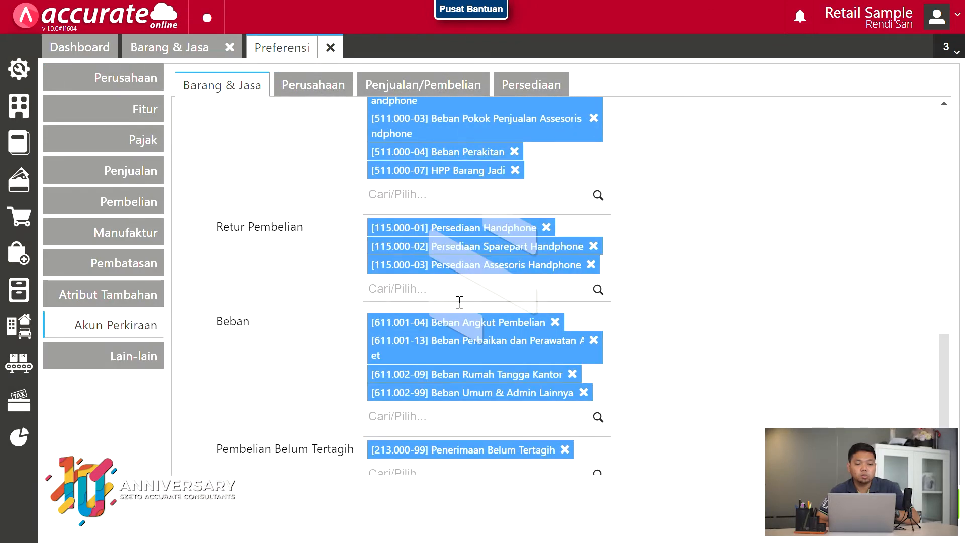
left_click(404, 407)
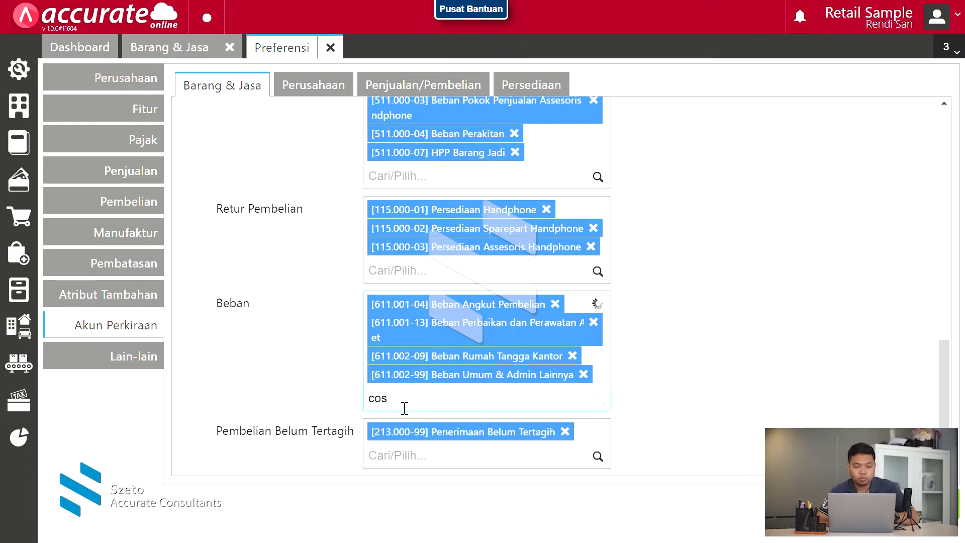
type("cos")
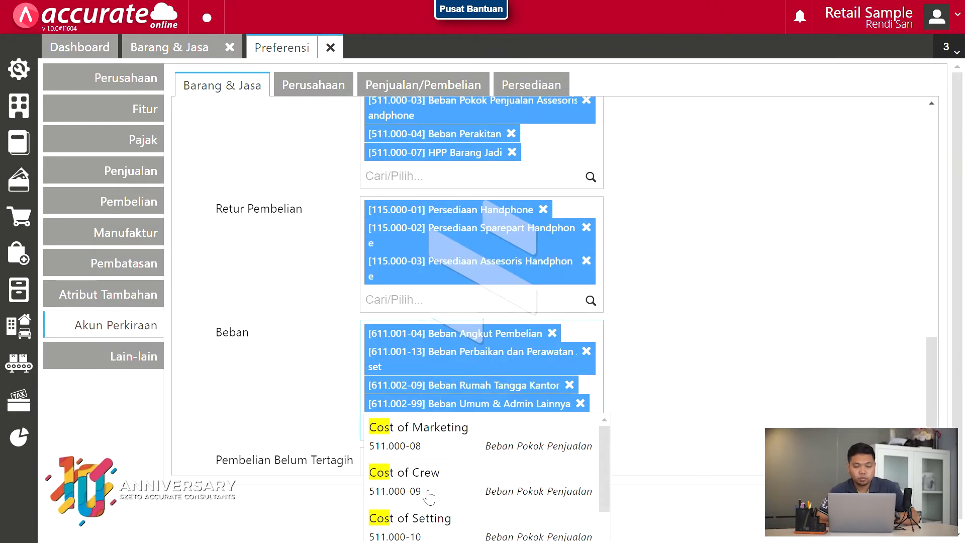
scroll(450, 491, "down", 1)
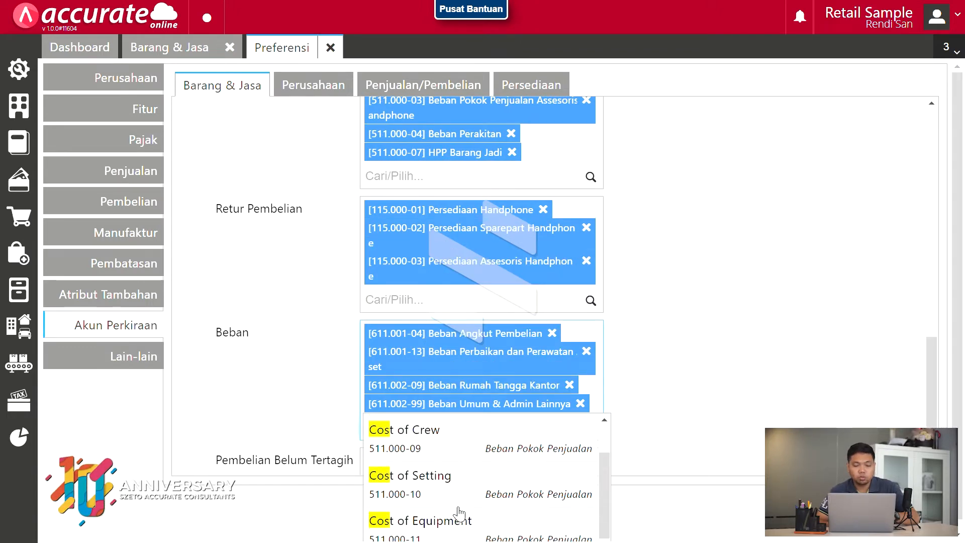
left_click(451, 486)
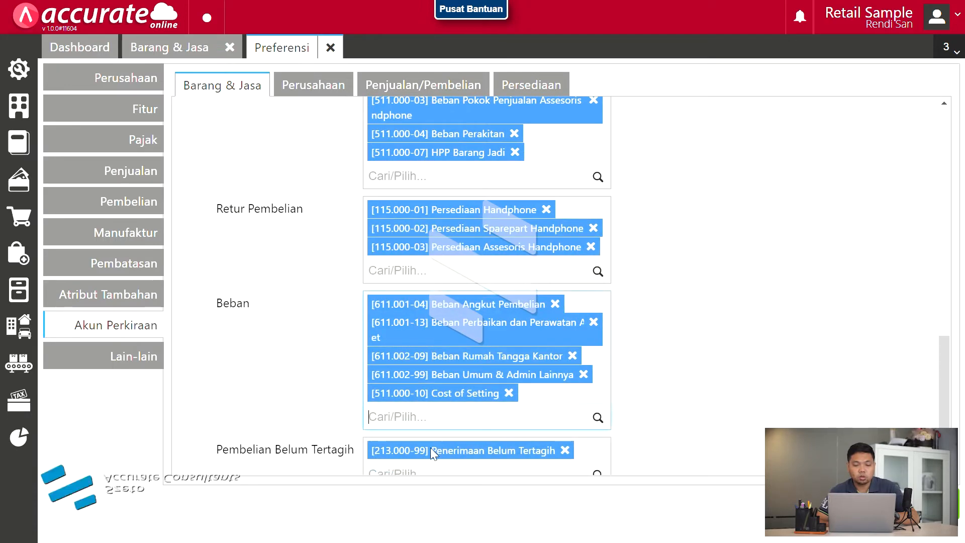
Add the Cost of Equipment account to the default Beban accounts and save the preferences
type("cost")
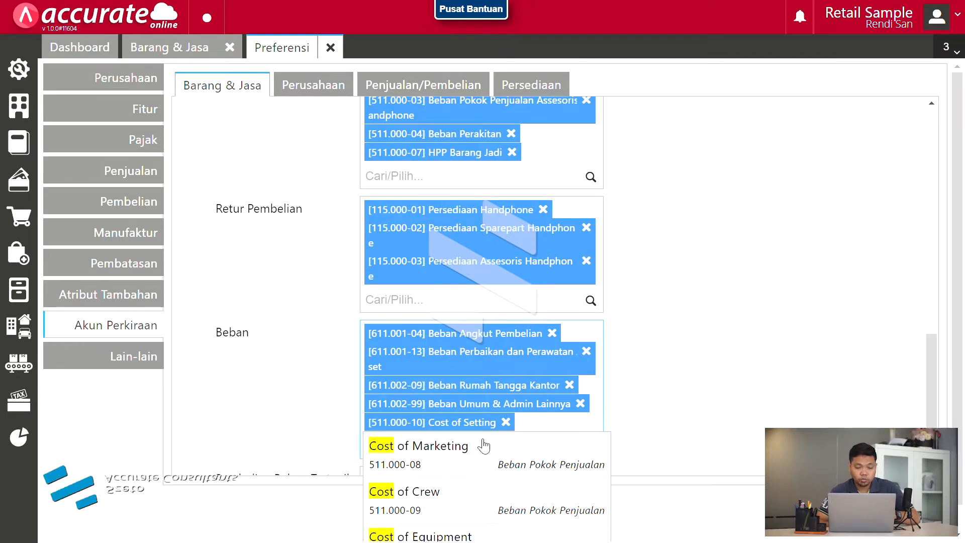
scroll(482, 446, "down", 1)
left_click(488, 531)
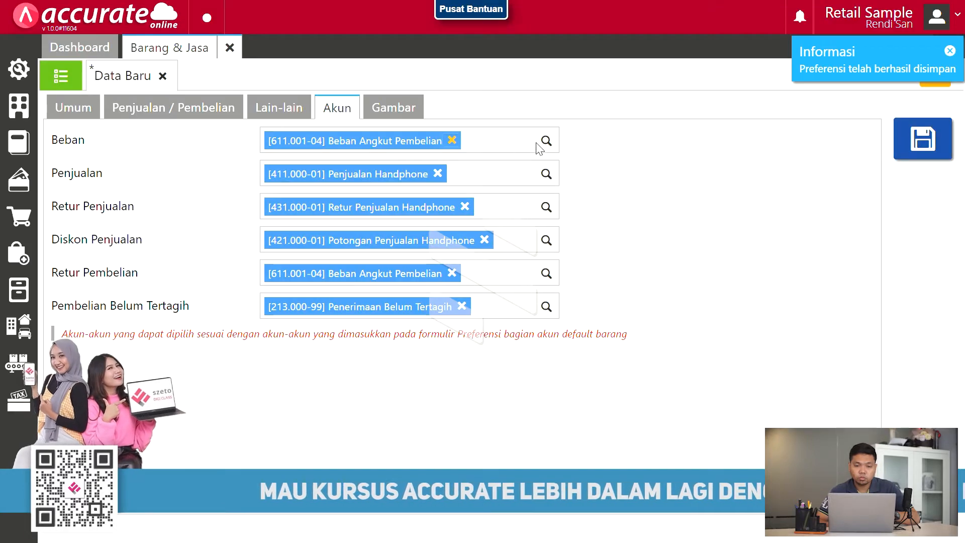
Set the Cost of Setting item's Beban account to Cost of Setting (511.000-10) and save the item
left_click(546, 142)
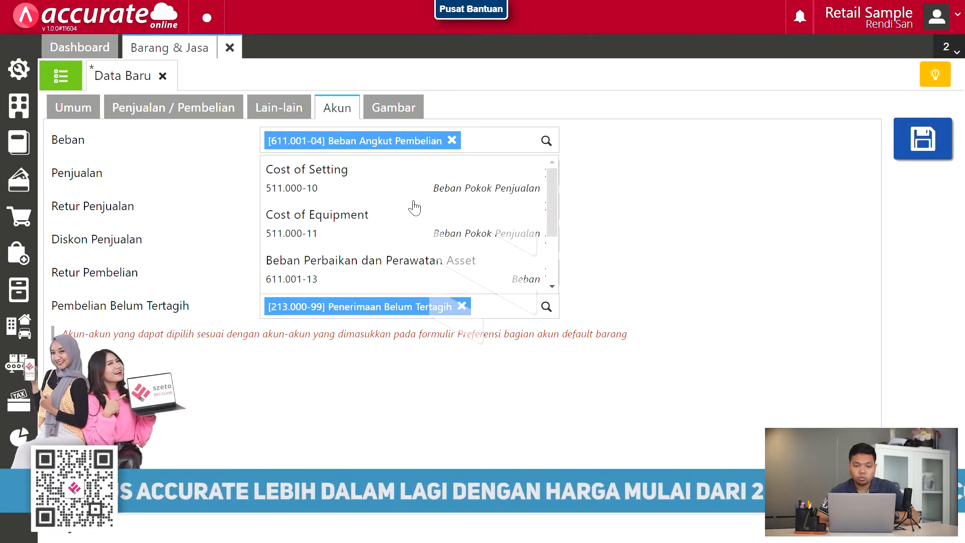
left_click(418, 198)
left_click(922, 139)
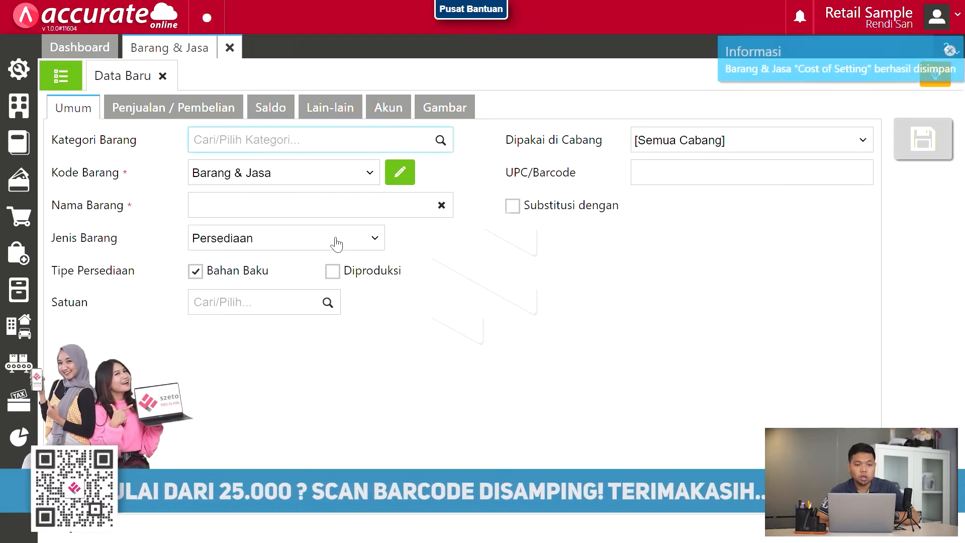
Start another Non Persediaan item named Cost of Equipment
left_click(295, 267)
left_click(260, 214)
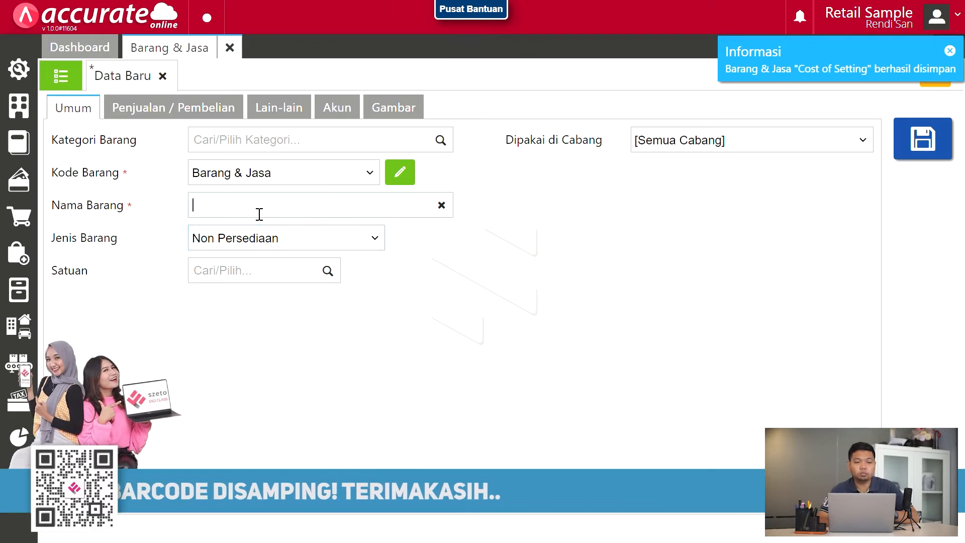
type("Cost ")
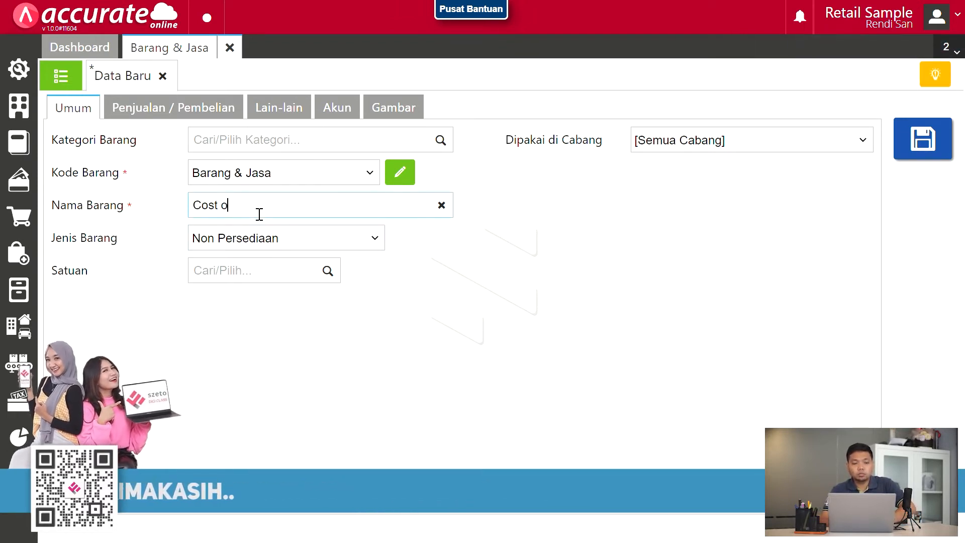
type("of Equipment")
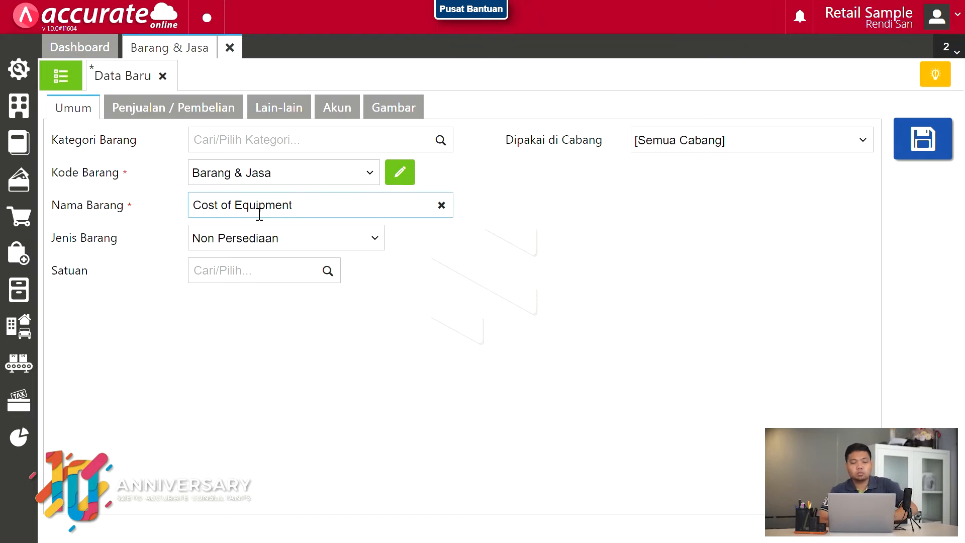
Set the Cost of Equipment item's Beban account to Cost of Equipment (511.000-11), save the item and close Barang & Jasa
left_click(340, 106)
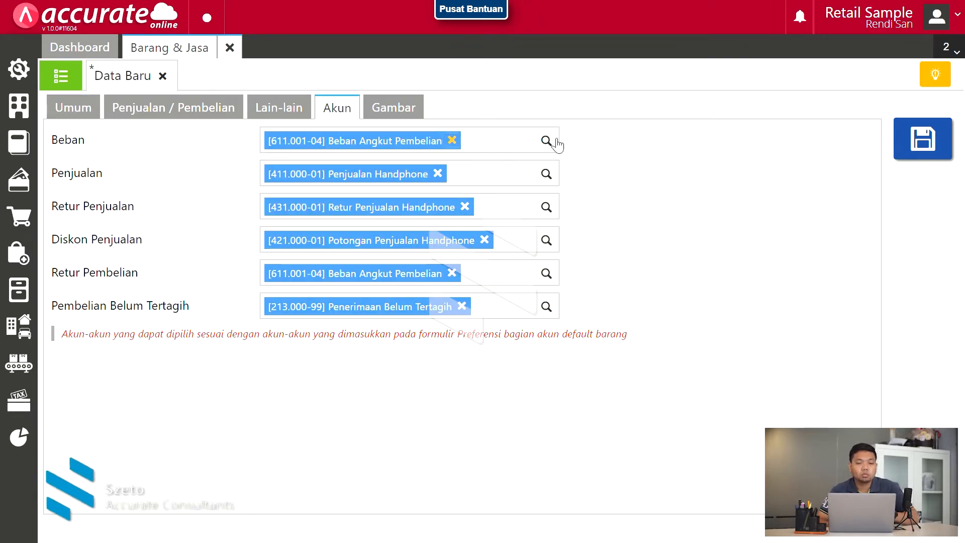
left_click(450, 238)
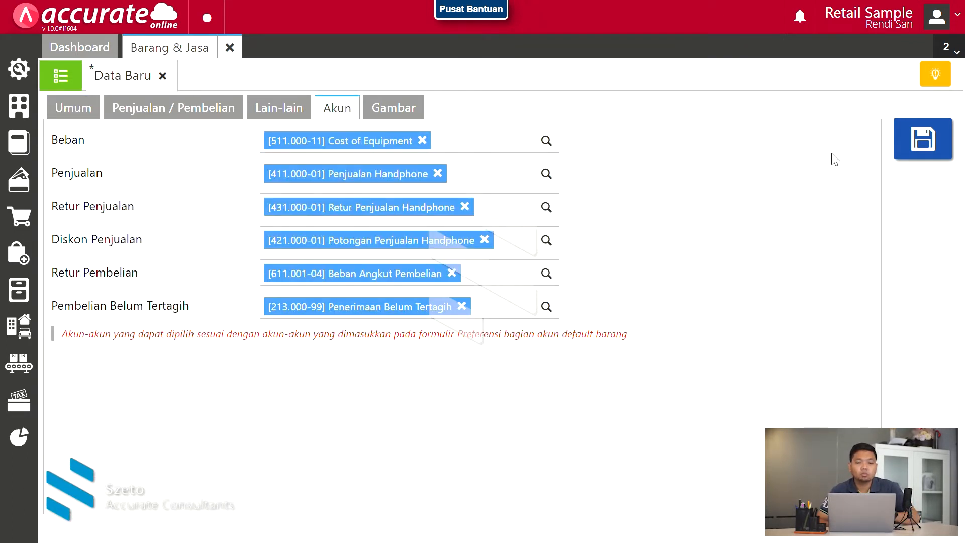
left_click(924, 146)
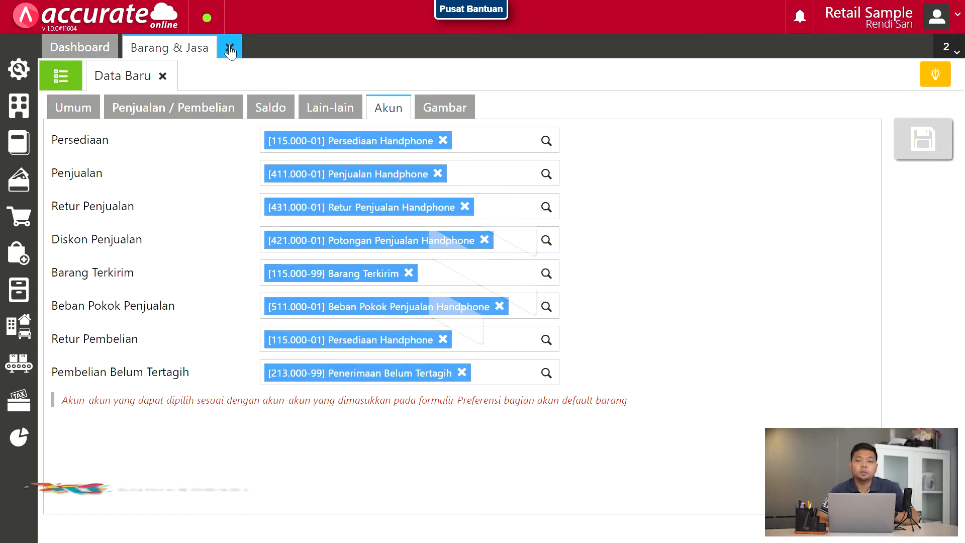
left_click(230, 48)
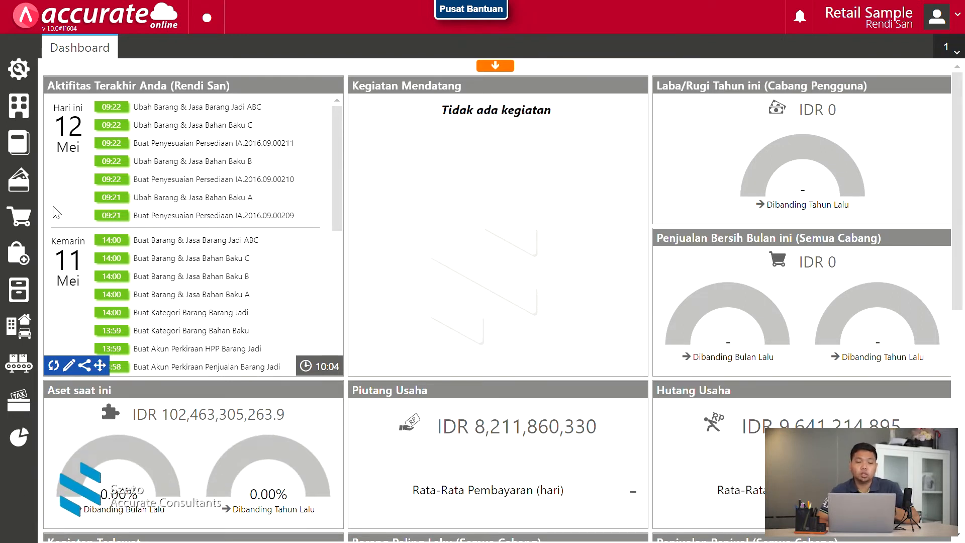
Start a new Pesanan Penjualan and save Kreasi Idekita as a new customer for the order
left_click(28, 223)
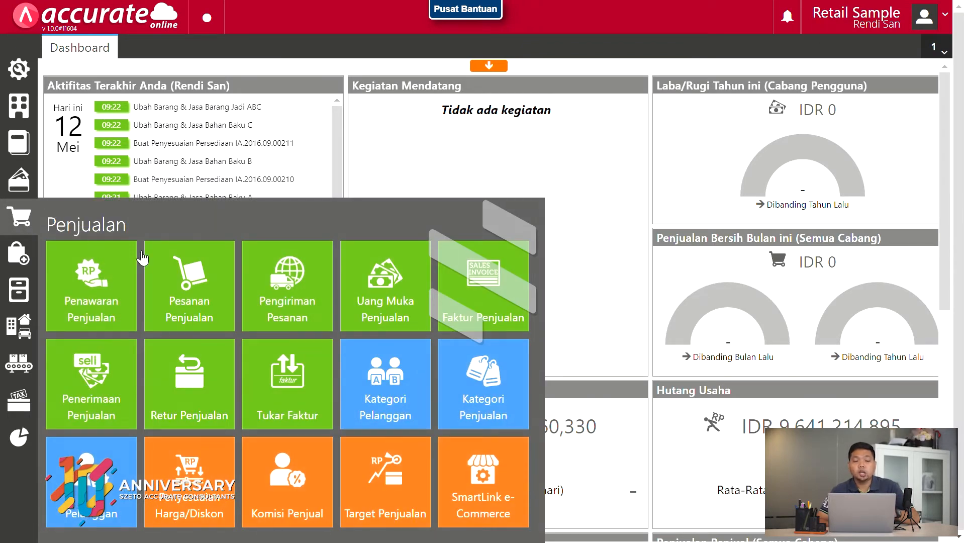
left_click(185, 296)
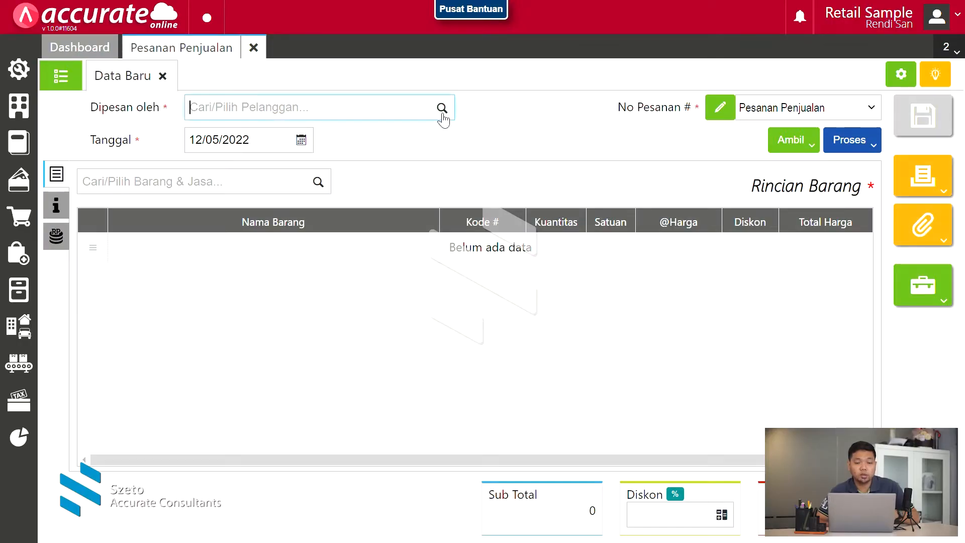
left_click(444, 108)
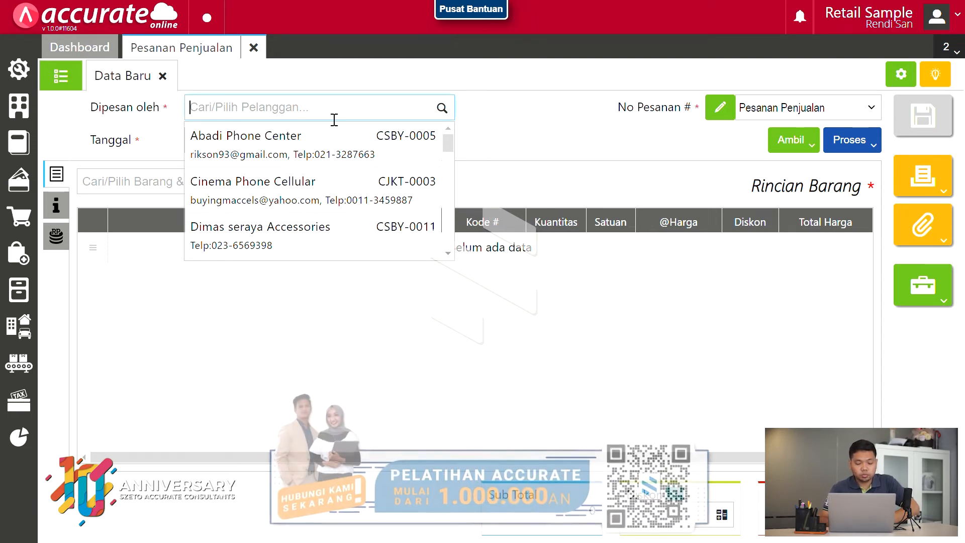
type("Kreas")
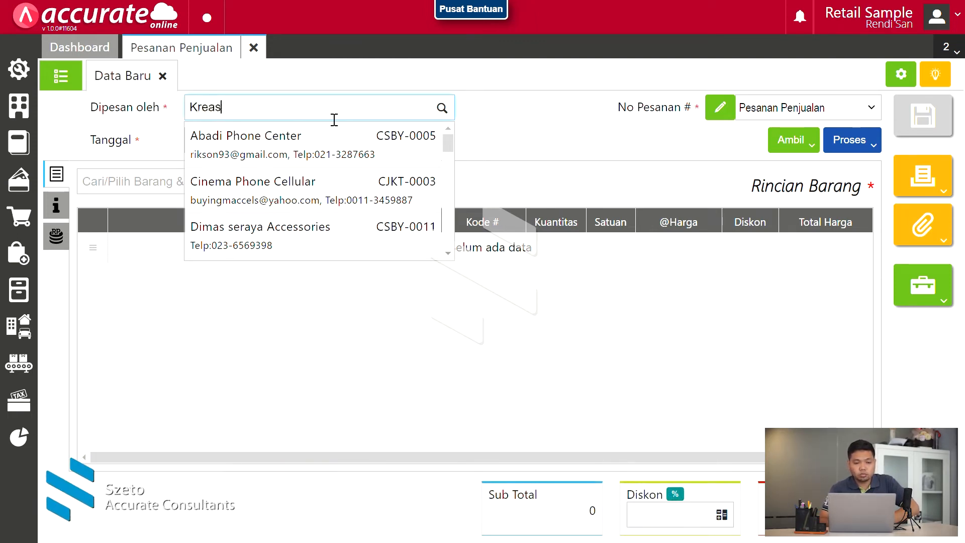
type("i Idekita")
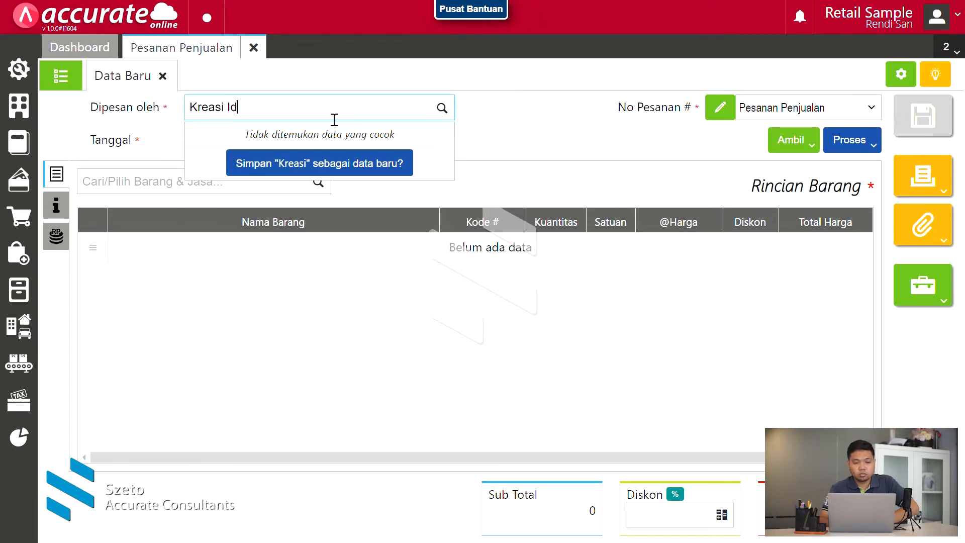
left_click(317, 163)
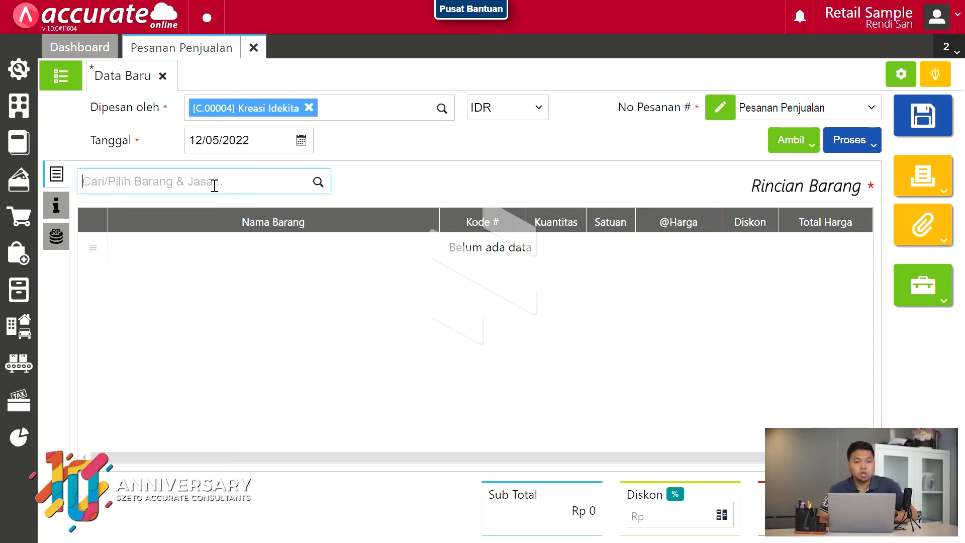
Enter Jasa Pembuatan Video as the order's item, named Jasa Pembuatan Video Animasi, with a unit price of Rp 50,000,000
left_click(19, 289)
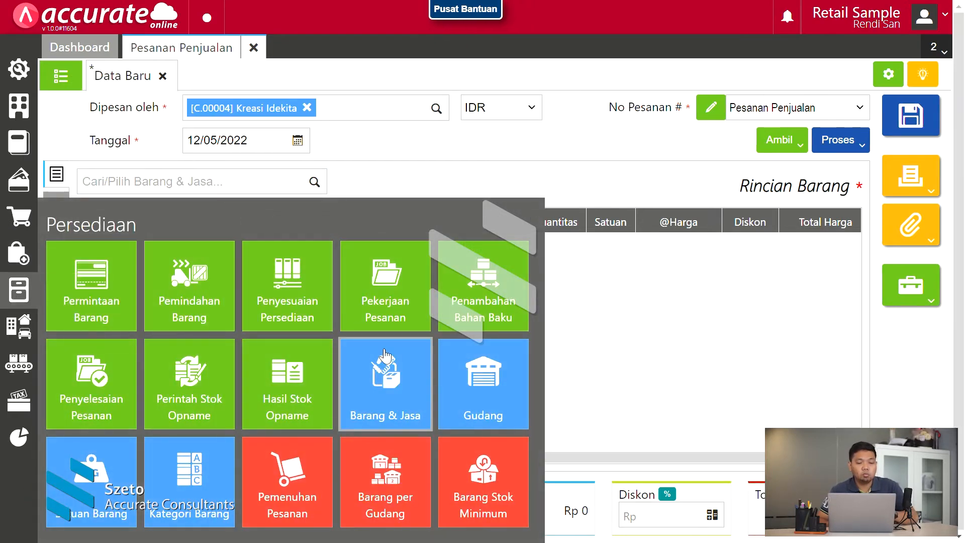
left_click(208, 189)
type("jasa")
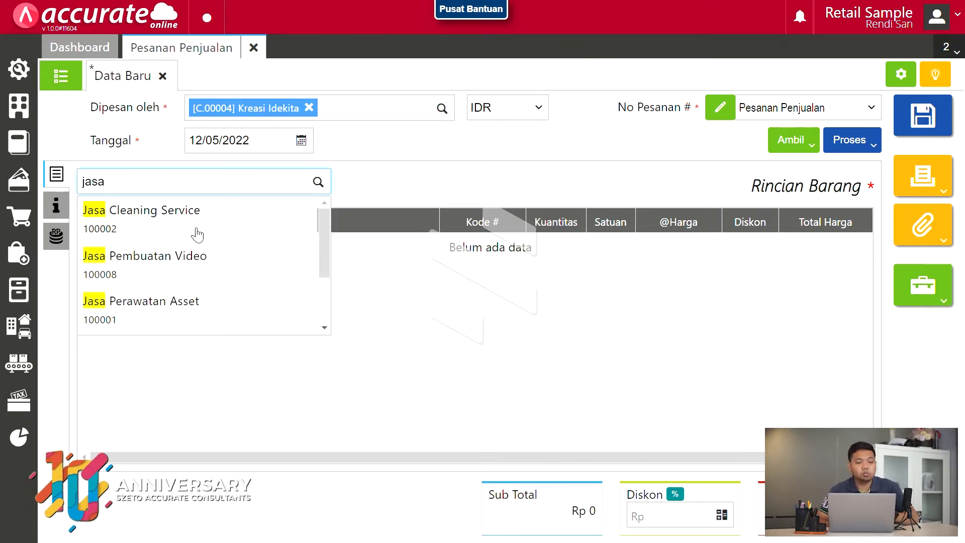
scroll(234, 277, "down", 2)
scroll(232, 276, "up", 2)
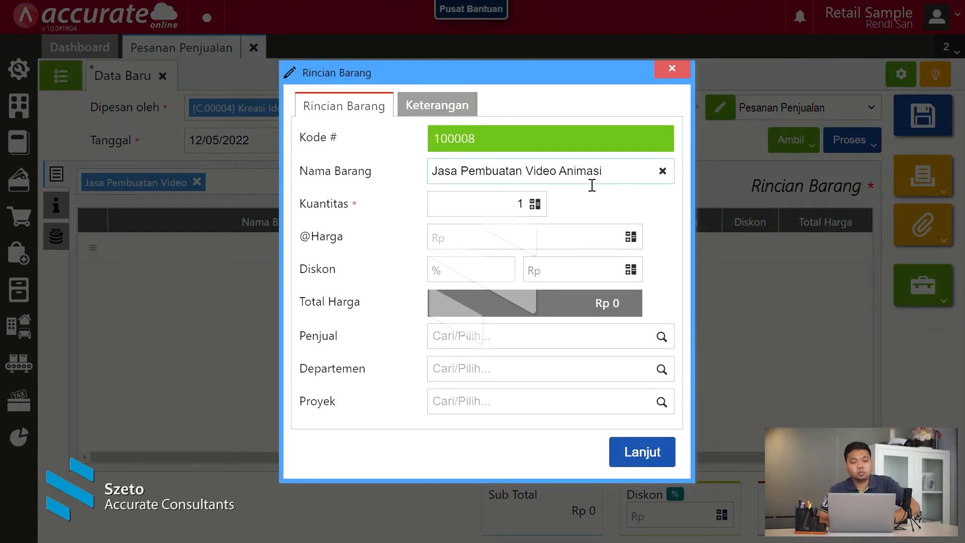
left_click(516, 249)
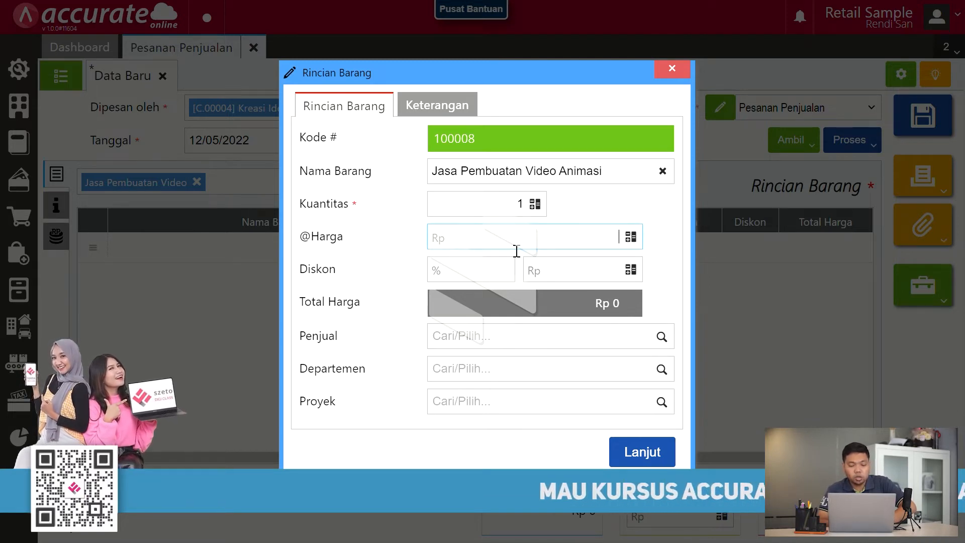
type("50,000,000")
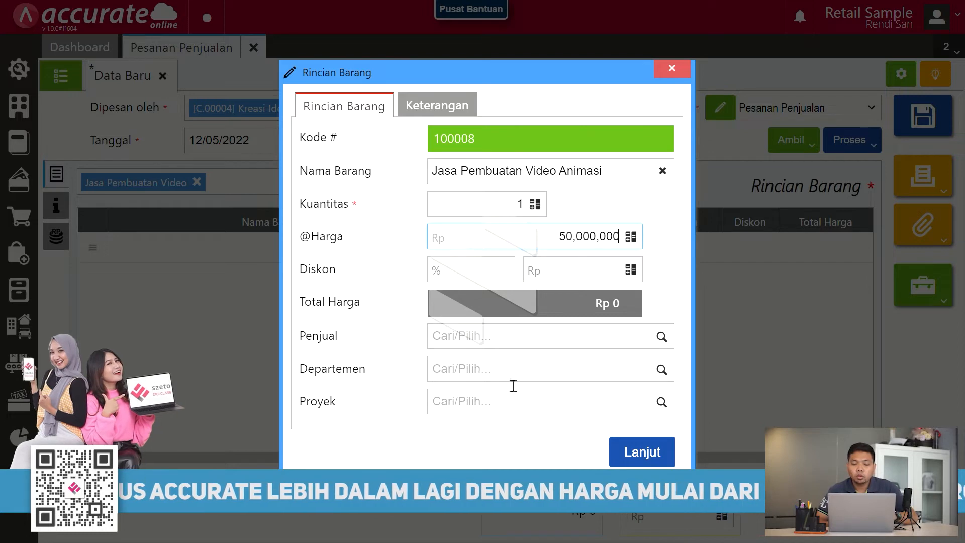
Assign the order line to Project Video Animasi, then save and close the sales order
left_click(663, 401)
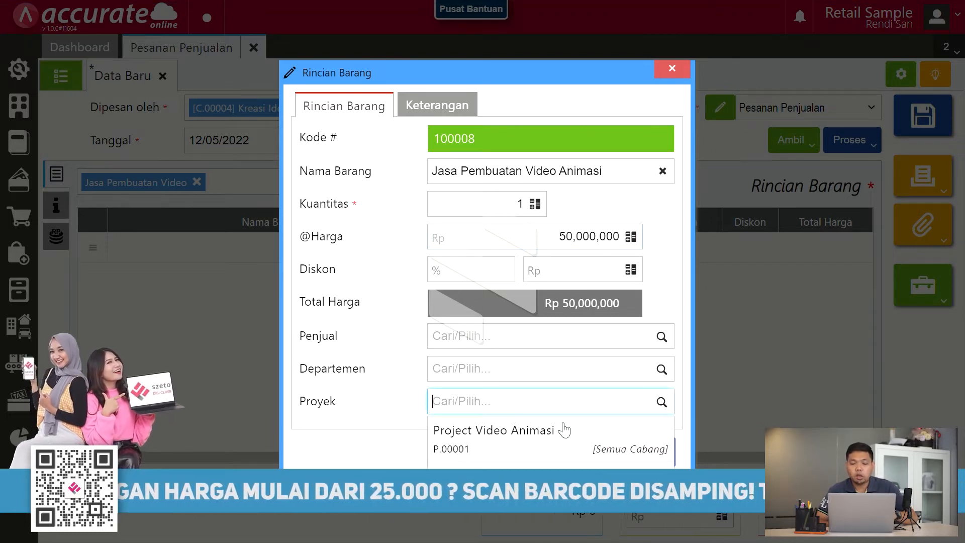
left_click(538, 430)
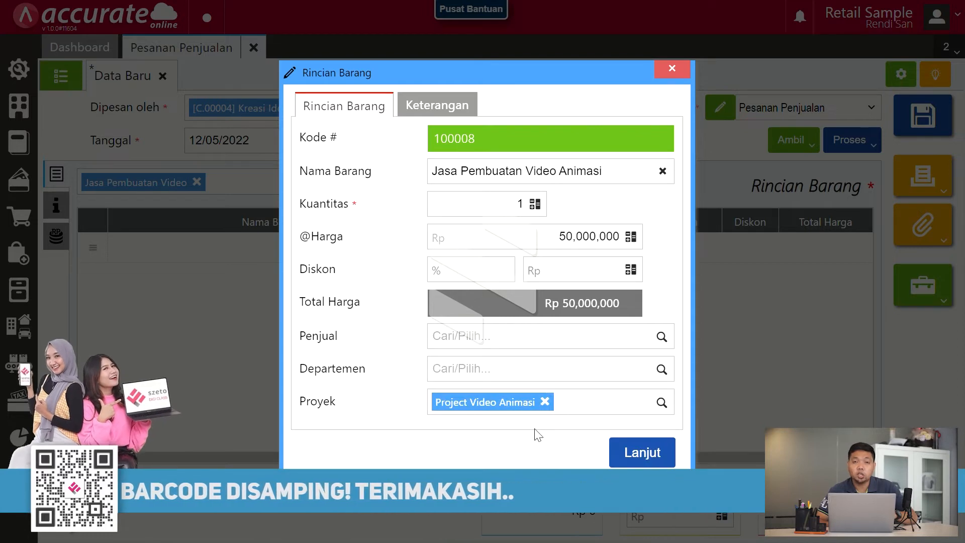
left_click(642, 452)
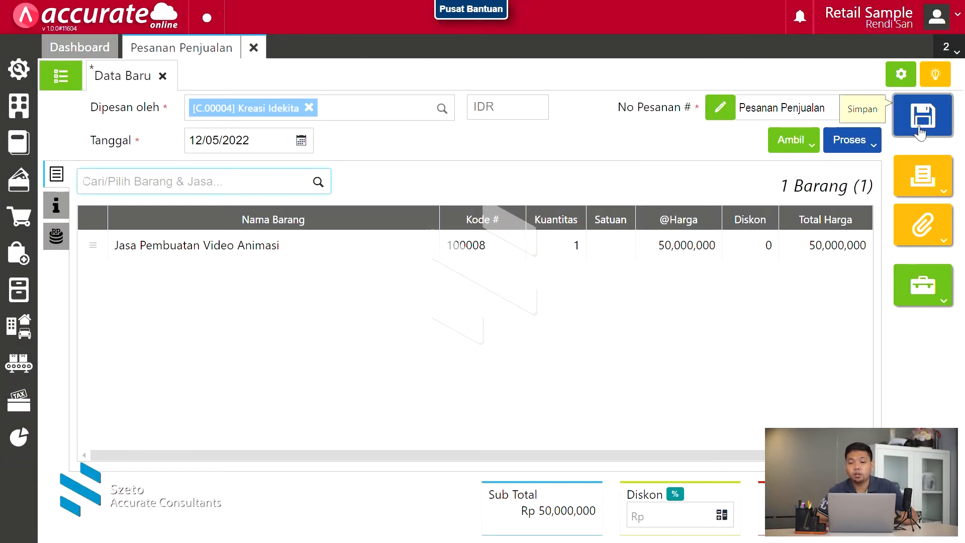
left_click(920, 132)
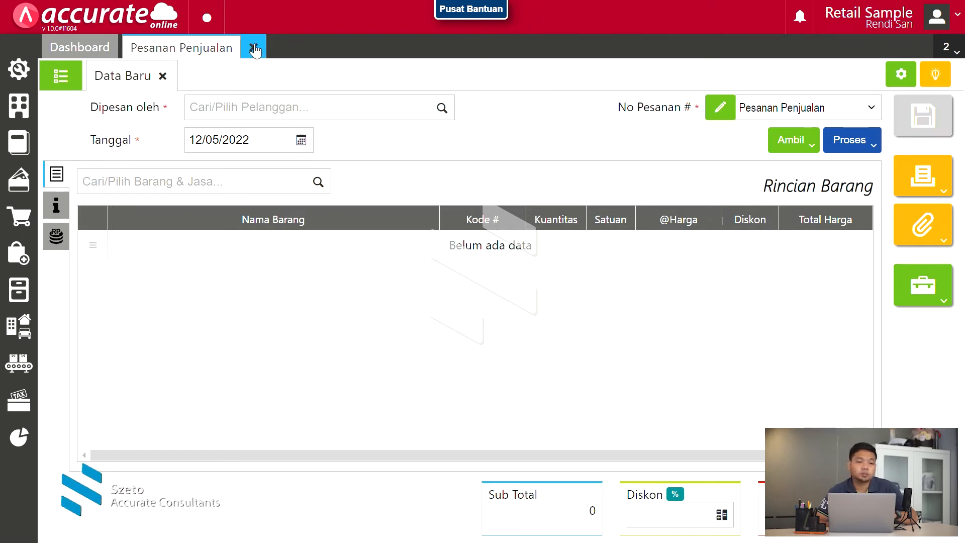
left_click(253, 49)
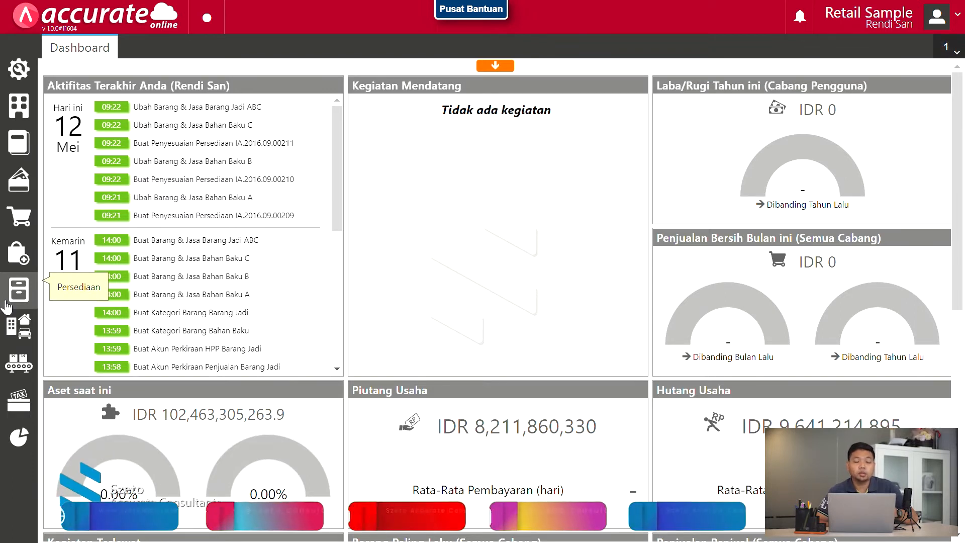
Open a new Faktur Pembelian for recording the project's costs
left_click(14, 262)
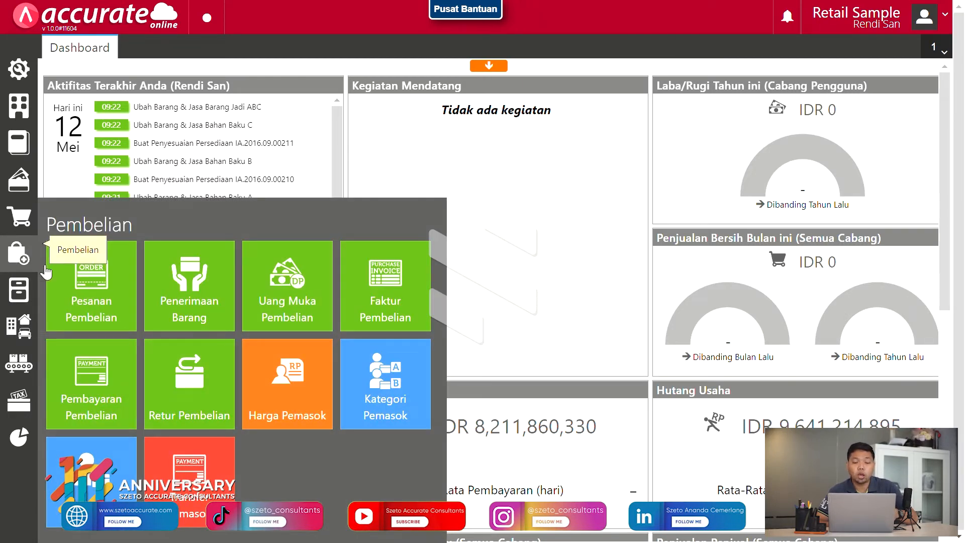
left_click(385, 304)
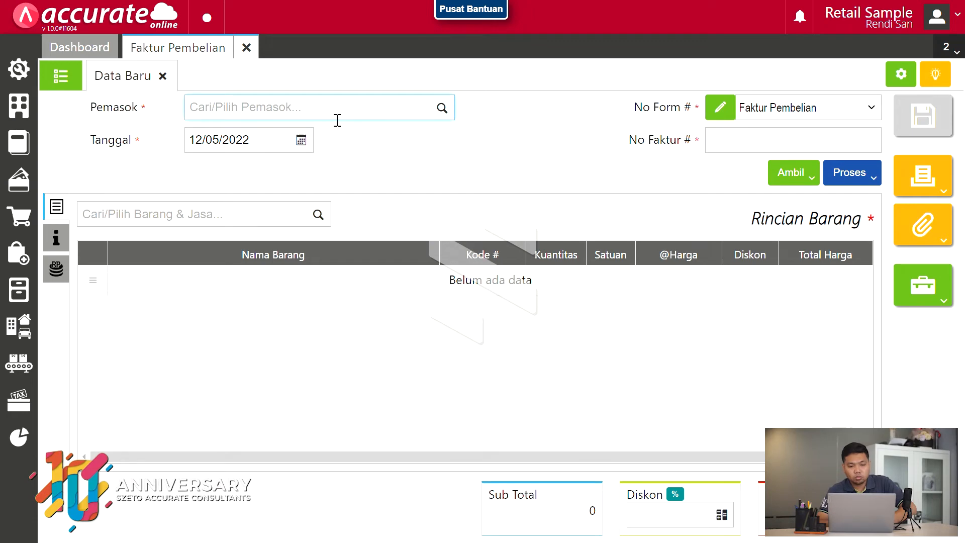
type("aso")
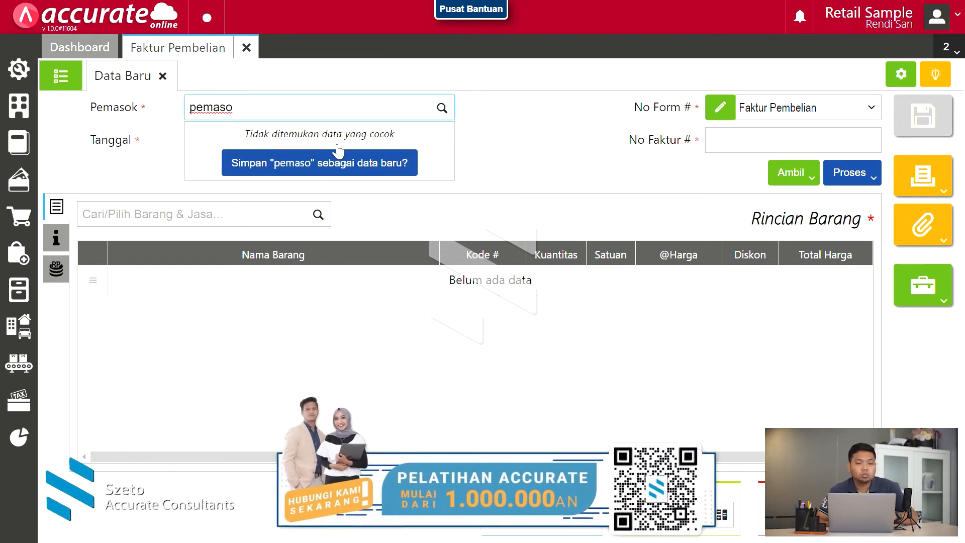
key("BackSpace")
key("BackSpace")
key("BackSpace")
key("BackSpace")
key("BackSpace")
key("BackSpace")
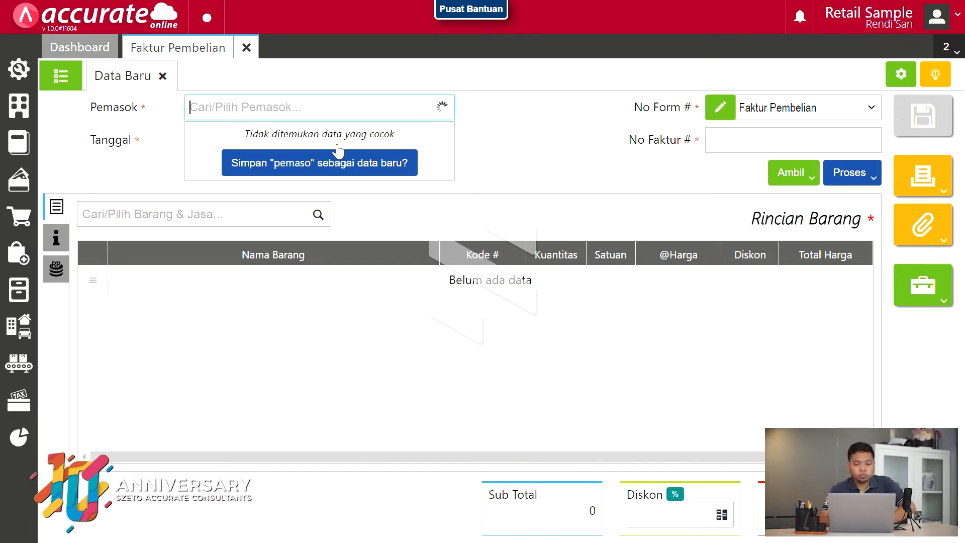
Save BSM Entertaint as a new supplier and use it on the purchase invoice
type("BSM En")
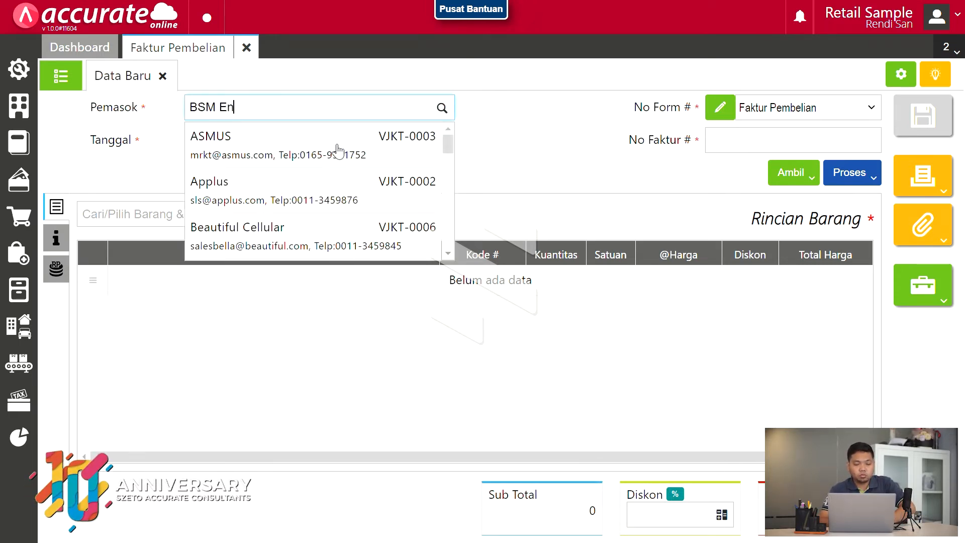
type("tertain")
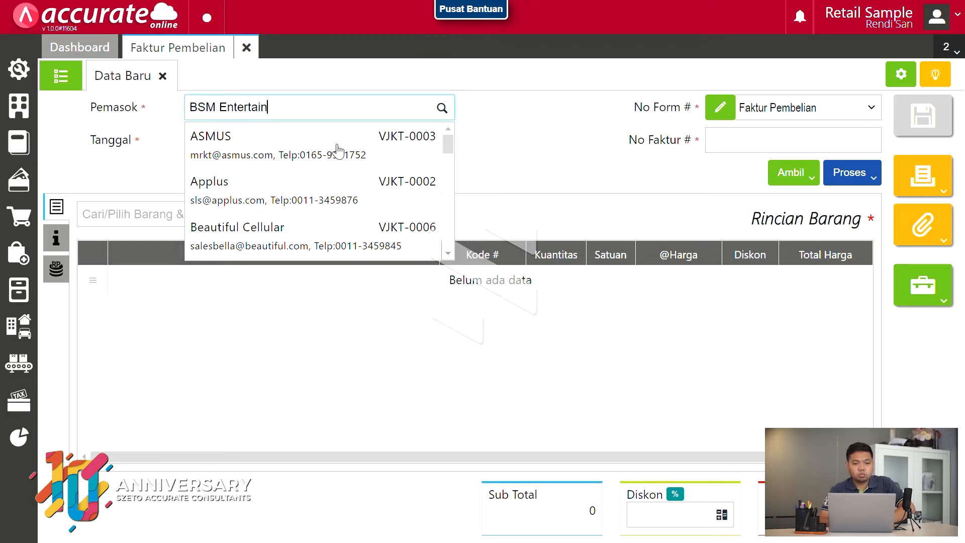
type("t")
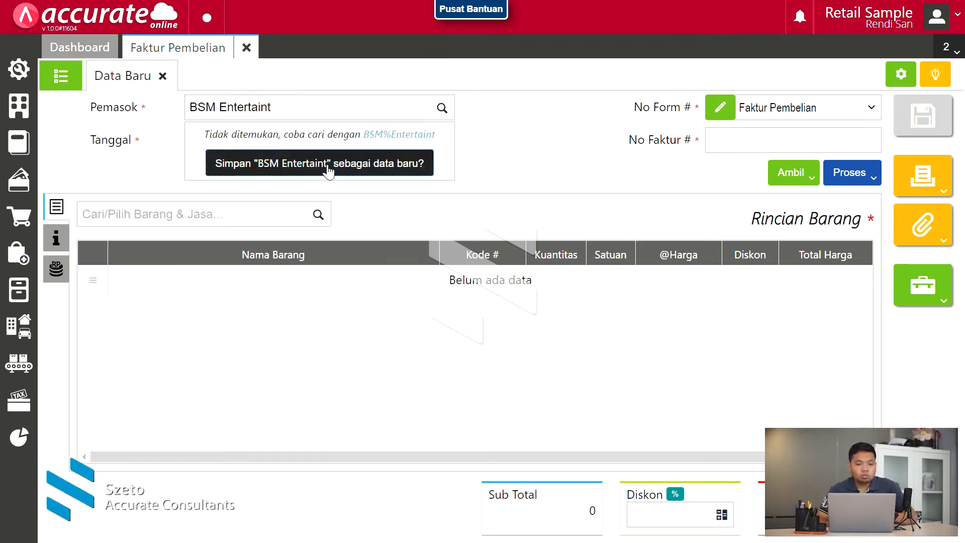
left_click(328, 164)
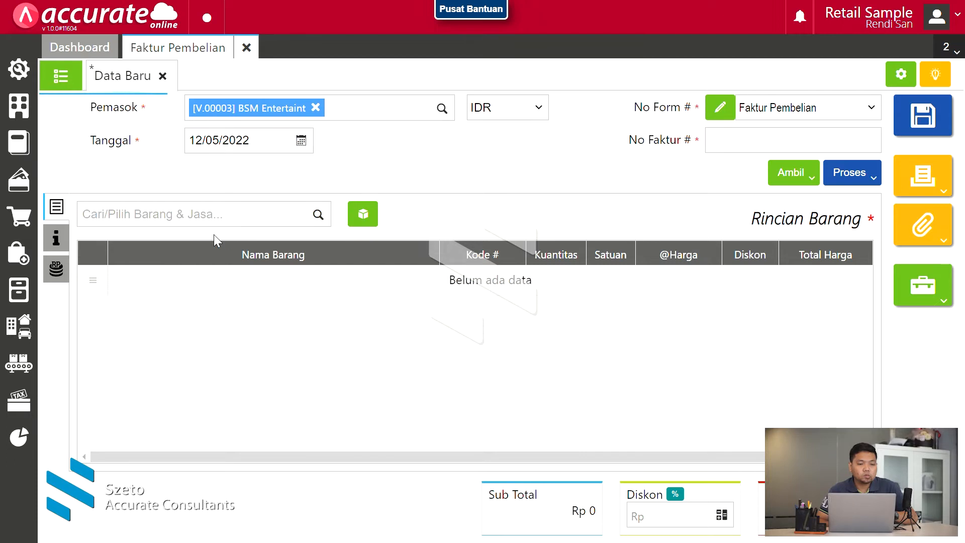
left_click(162, 222)
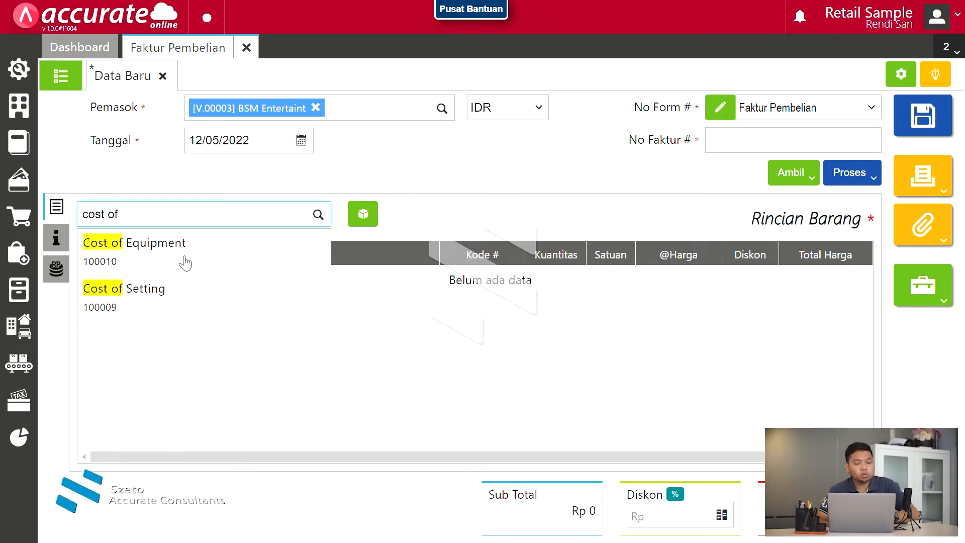
left_click(185, 259)
left_click(610, 307)
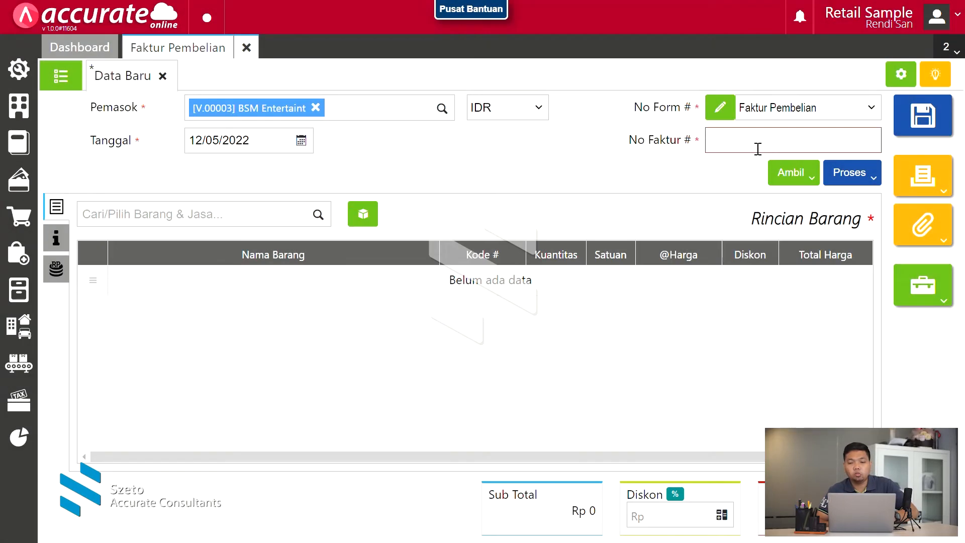
Number the purchase invoice INV-999 and enter one Cost of Equipment item with a unit price of Rp 13,000,000
type("INV-999")
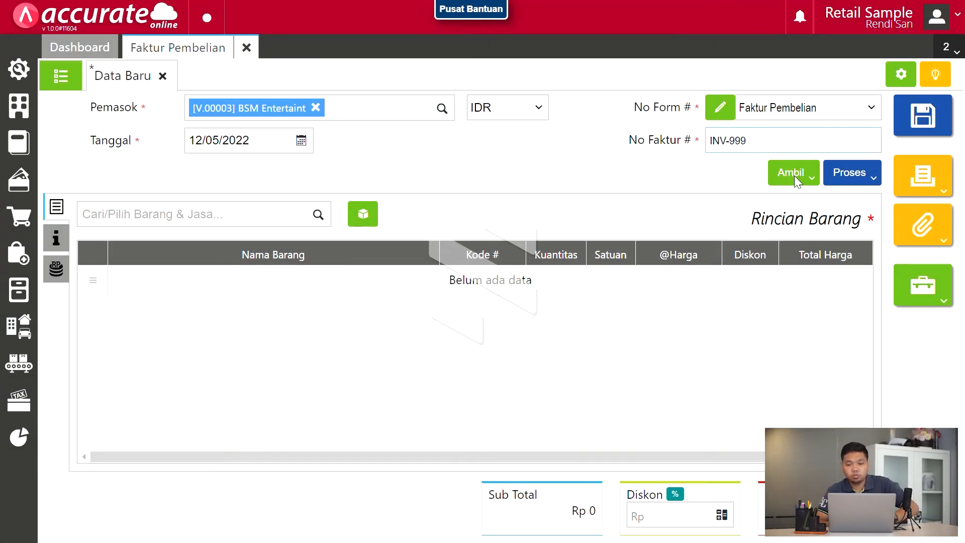
left_click(276, 221)
type("equi")
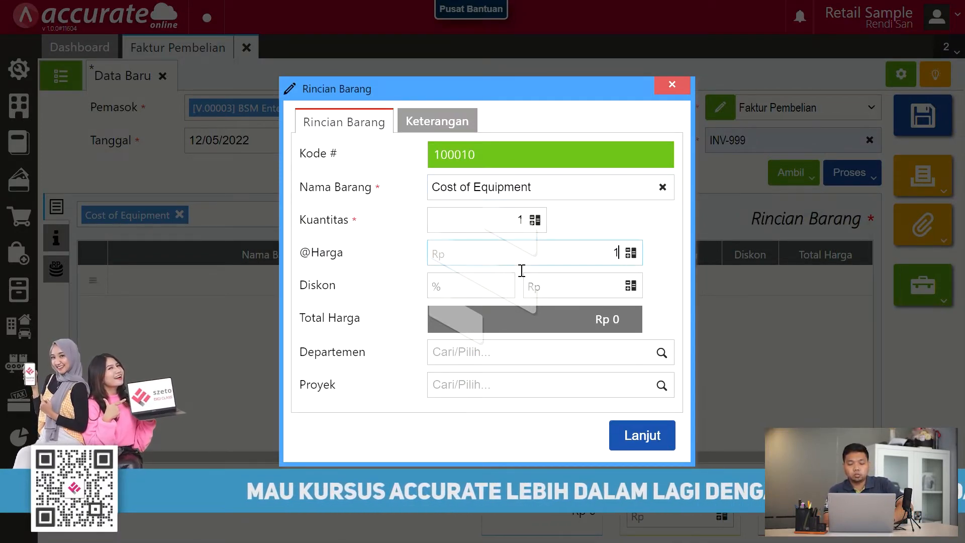
type("3000000")
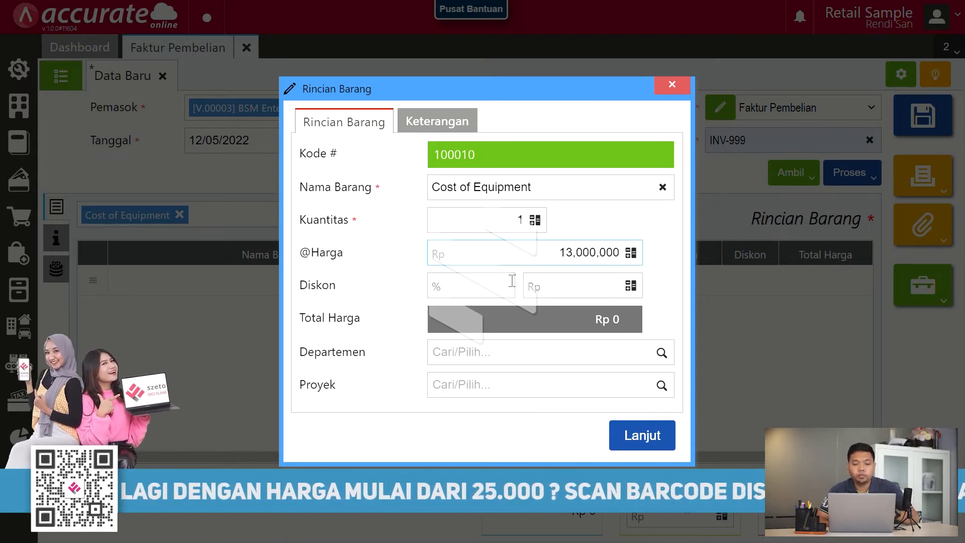
Assign the equipment line to Project Video Animasi, then save and close the purchase invoice
left_click(662, 386)
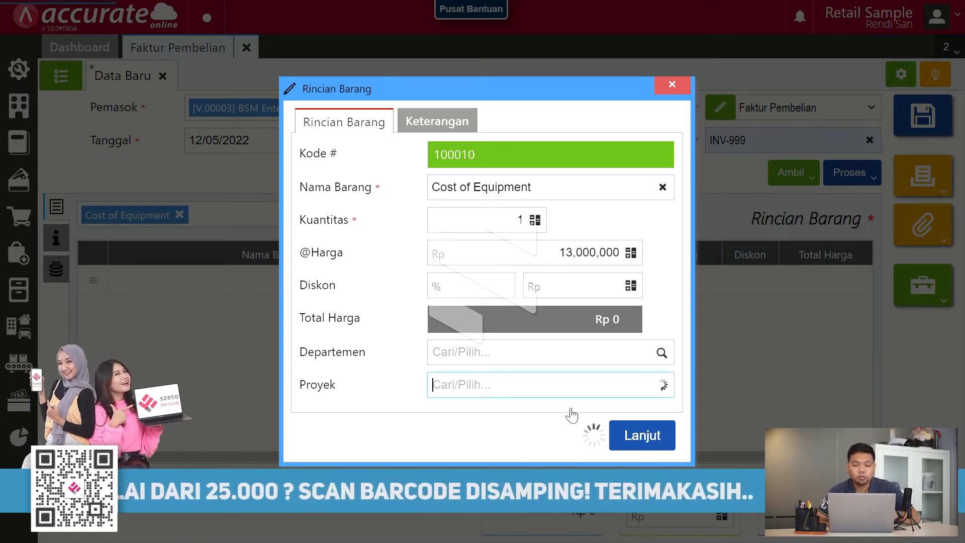
left_click(534, 424)
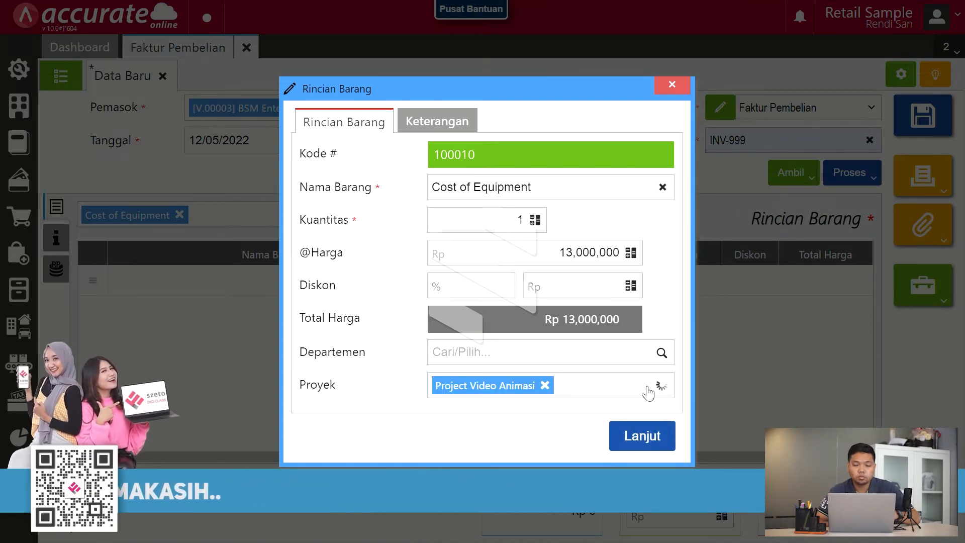
left_click(347, 415)
left_click(642, 436)
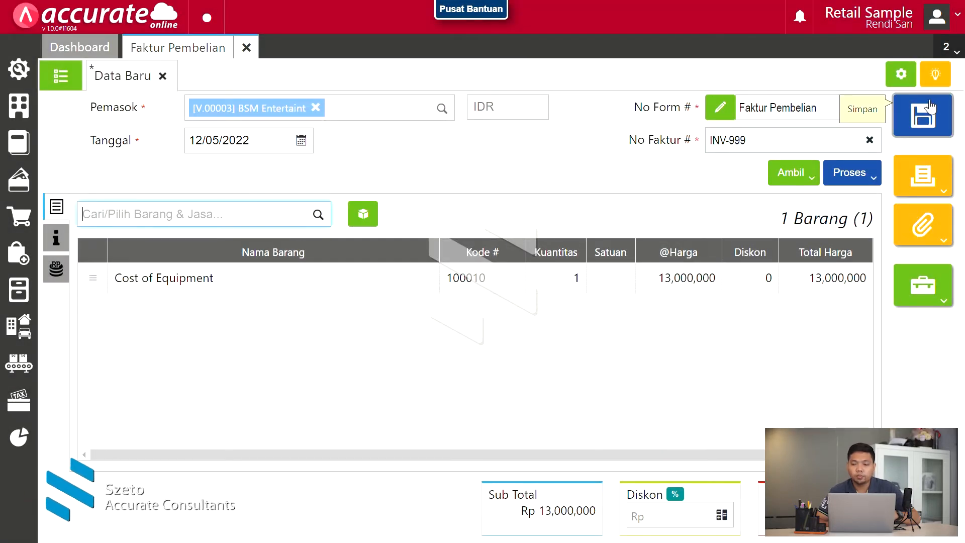
left_click(246, 49)
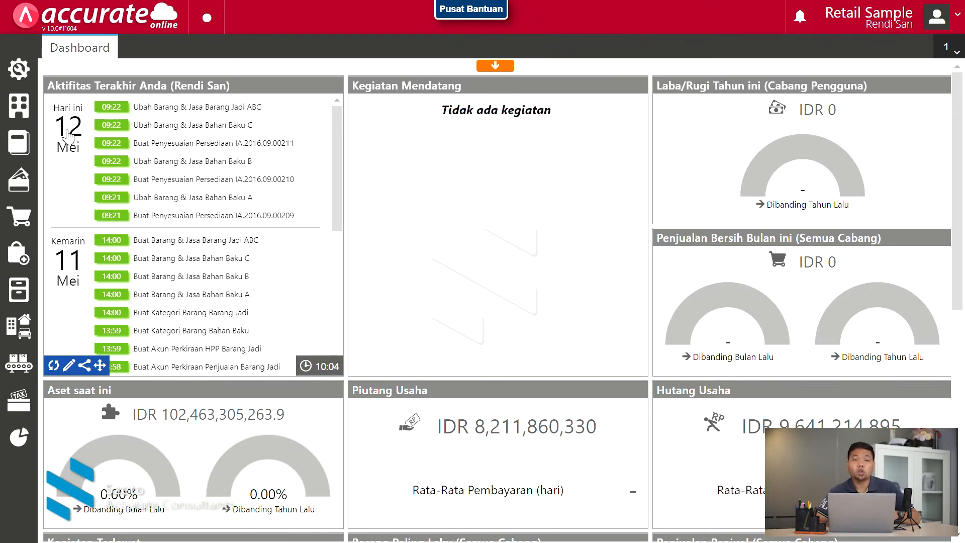
Start a new Kas & Bank payment (Pembayaran) drawn on the Bank BCA IDR Jakarta account
left_click(20, 185)
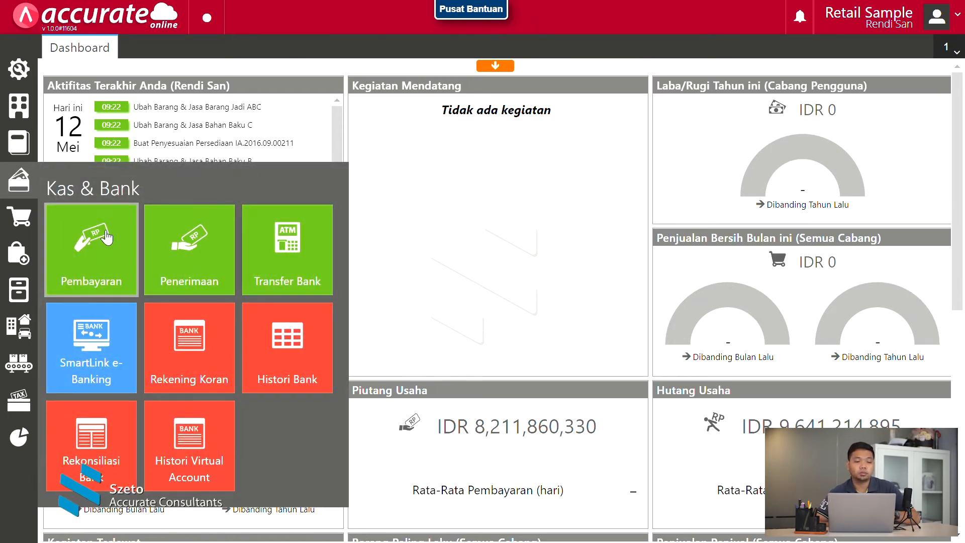
left_click(101, 230)
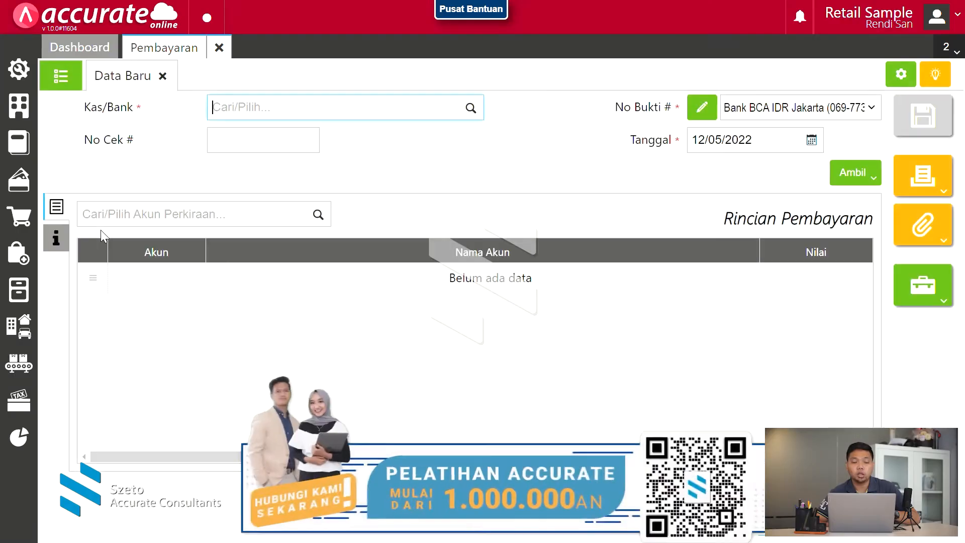
left_click(480, 119)
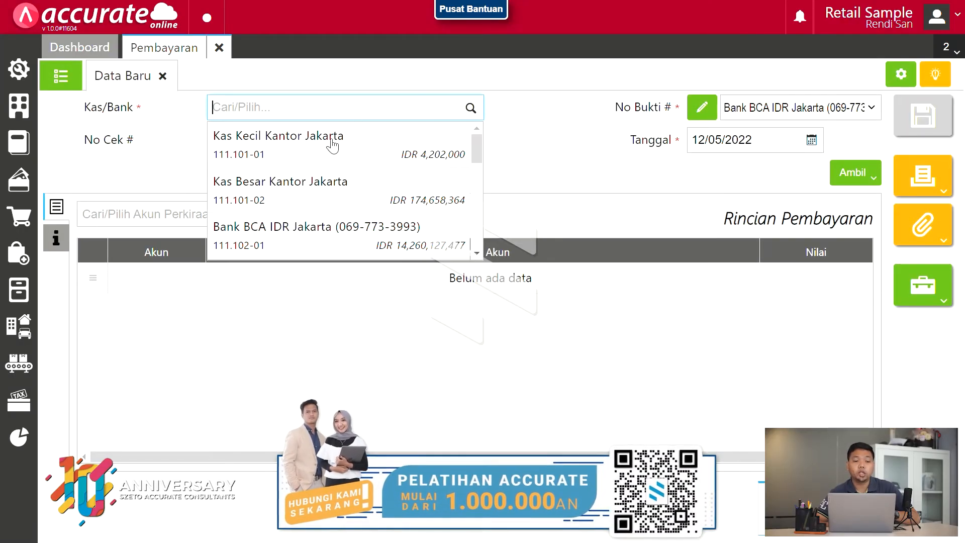
left_click(319, 230)
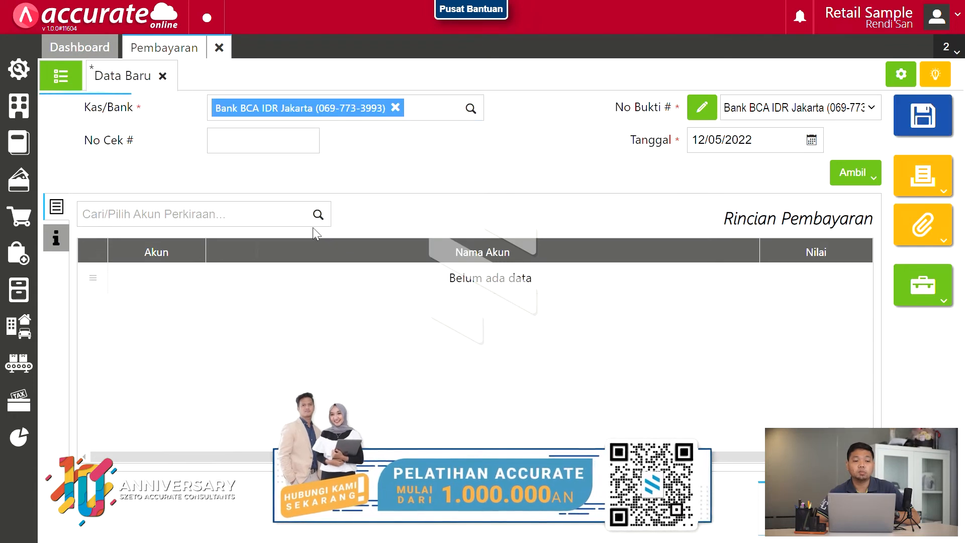
Add a Cost of Marketing line of Rp 4,000,000 to the payment and assign it to Project Video Animasi
left_click(246, 226)
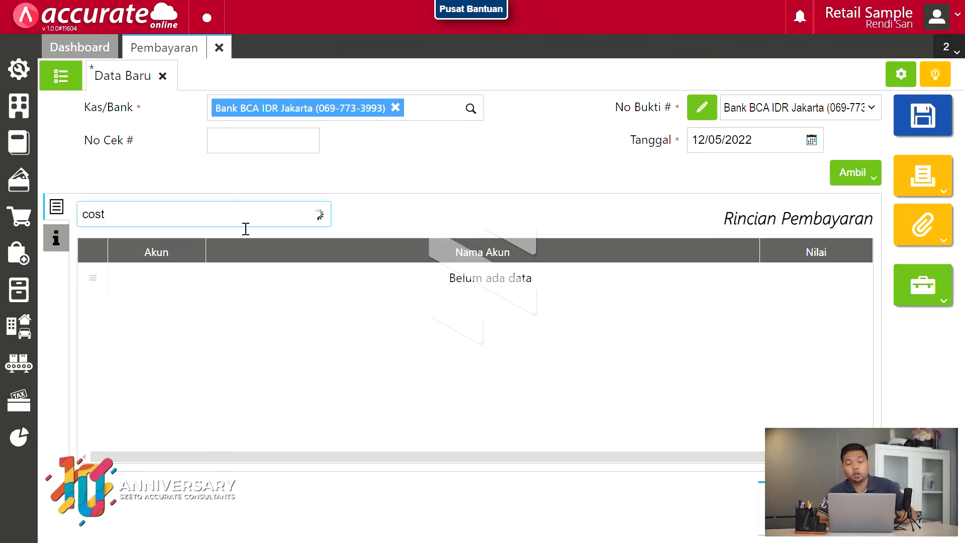
left_click(224, 250)
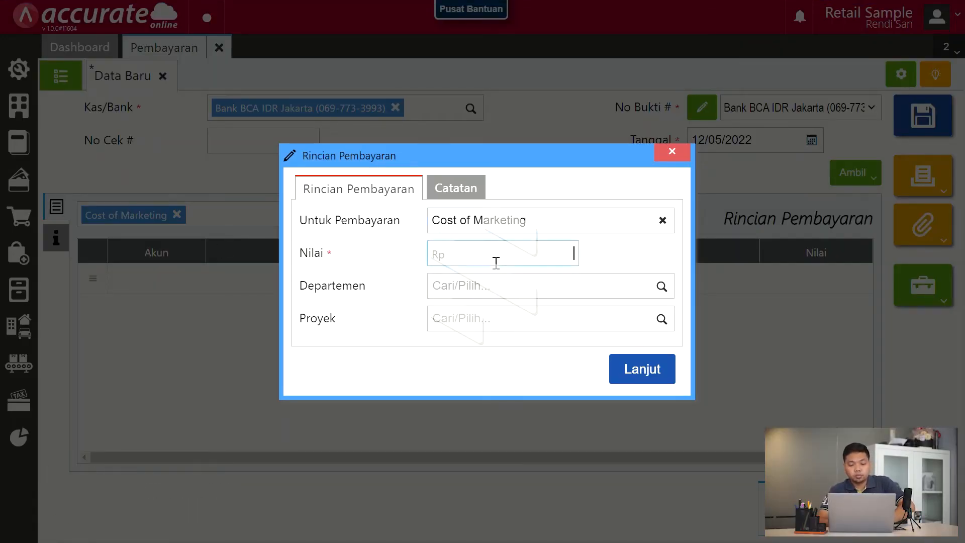
type("4000")
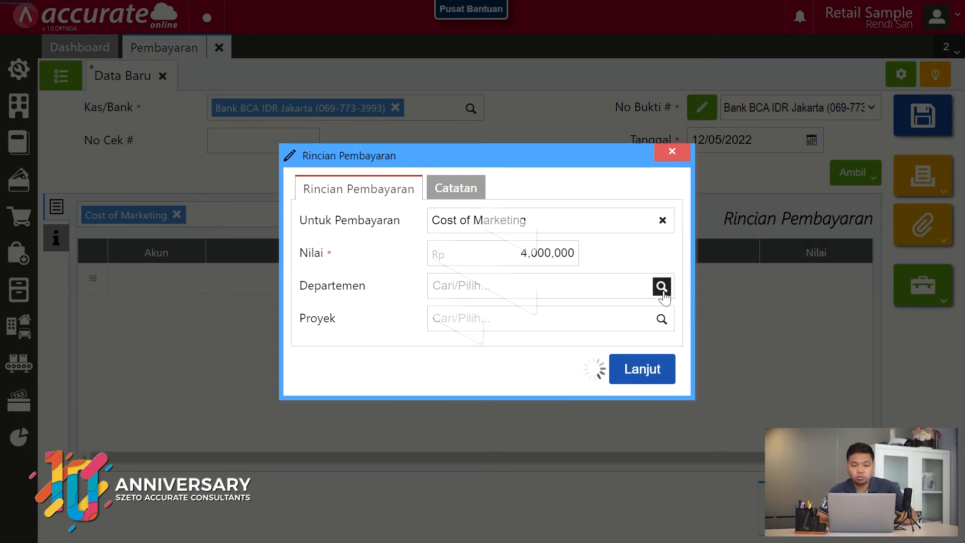
left_click(661, 318)
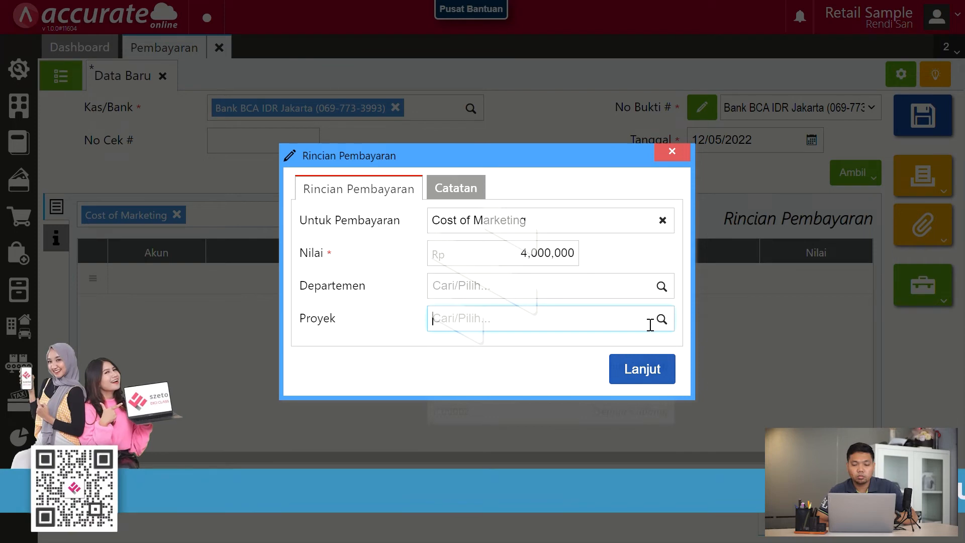
left_click(527, 351)
left_click(642, 369)
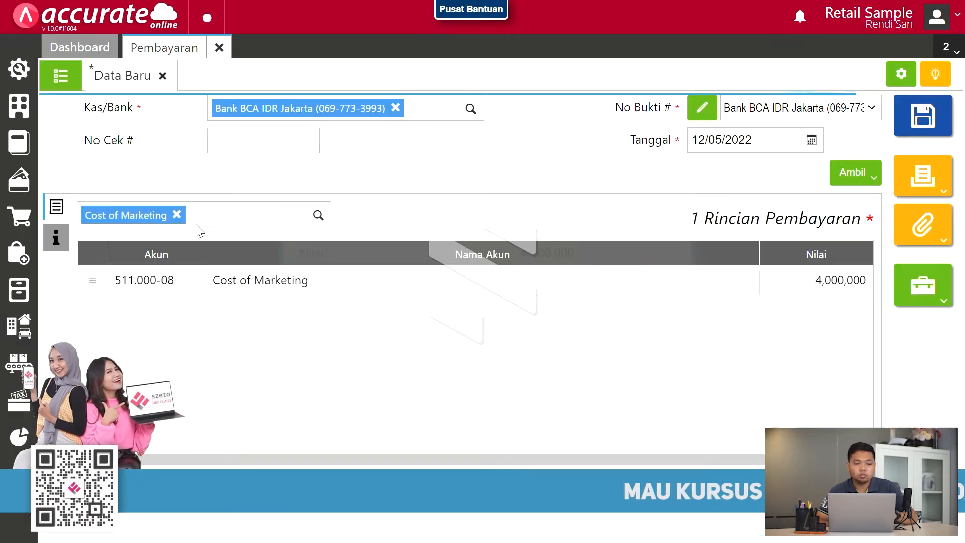
Add a Cost of Crew line of Rp 15,000,000 for Project Video Animasi, then save and close the payment
type("crew")
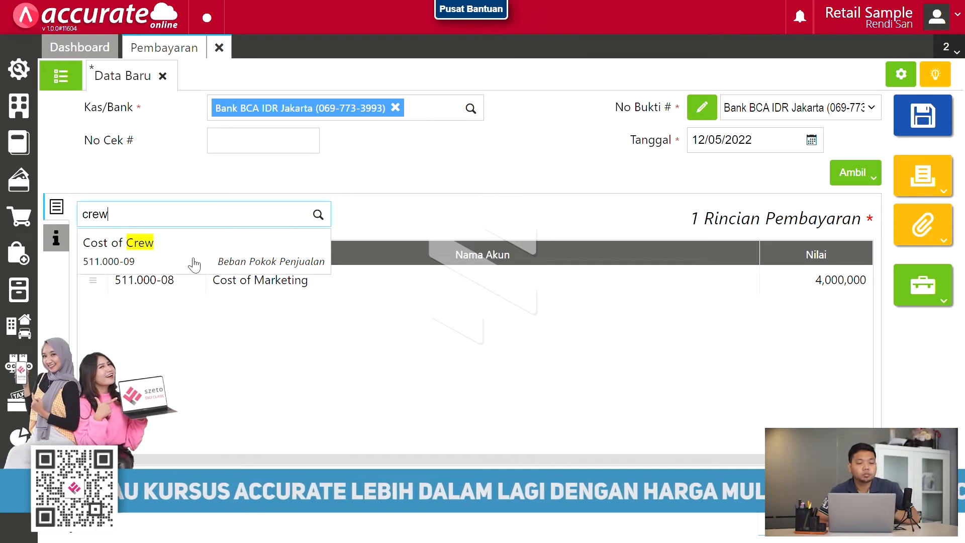
left_click(194, 264)
left_click(534, 270)
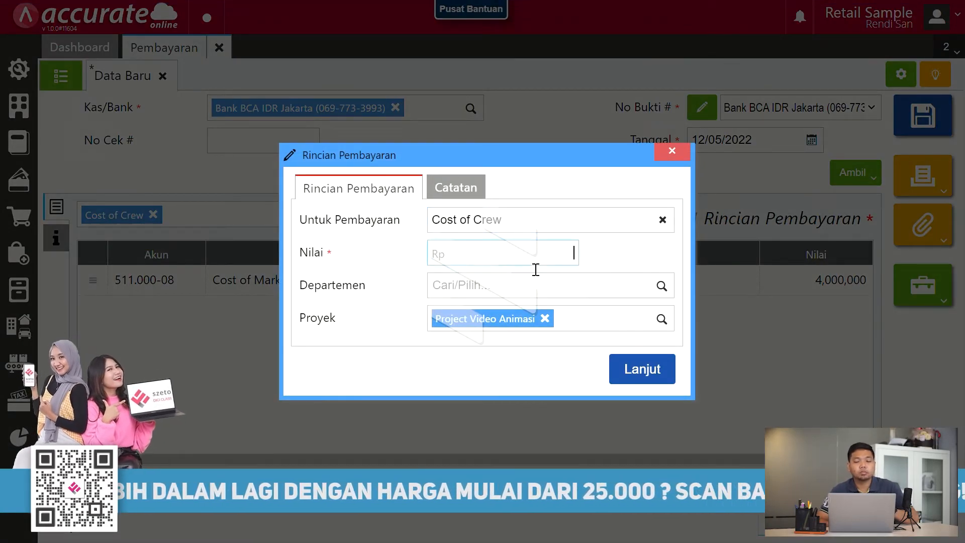
type("15,000,0")
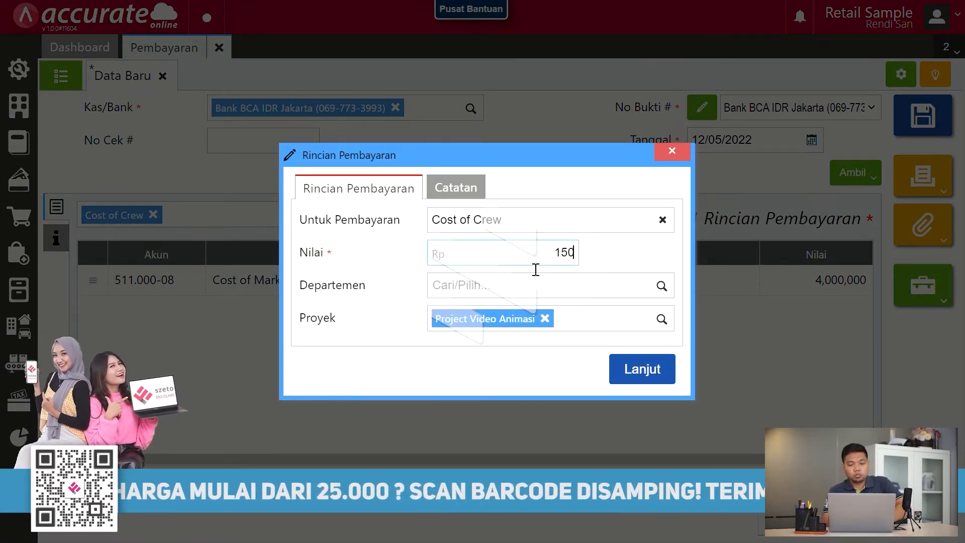
type("00")
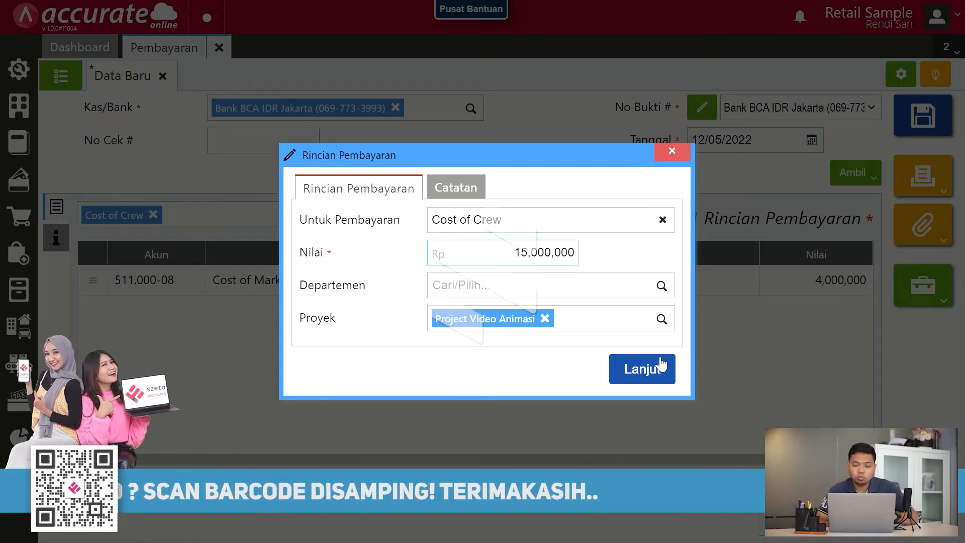
left_click(648, 367)
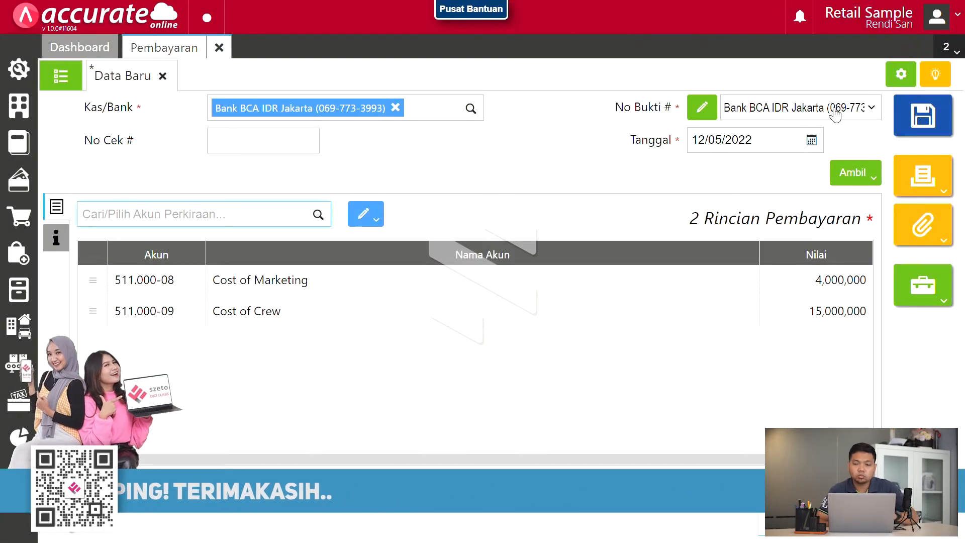
left_click(923, 132)
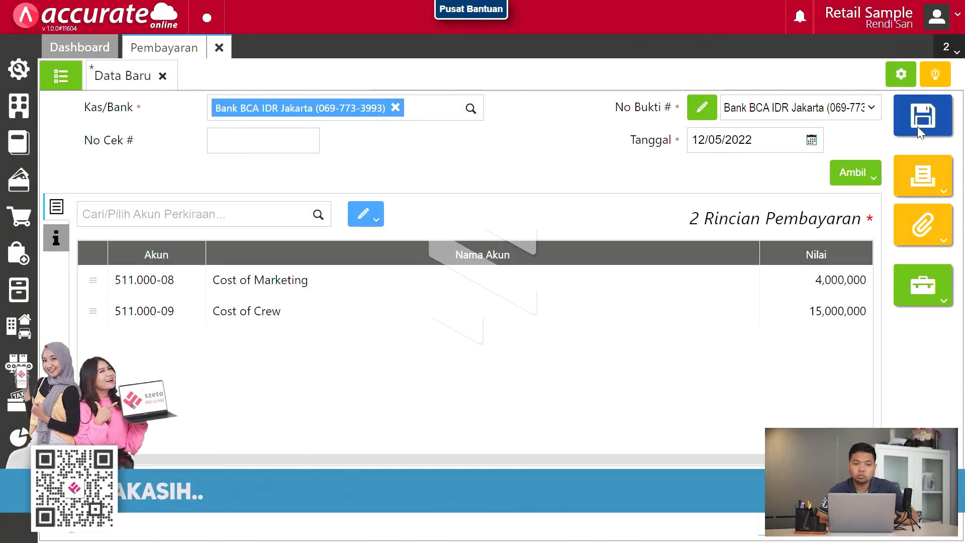
left_click(219, 49)
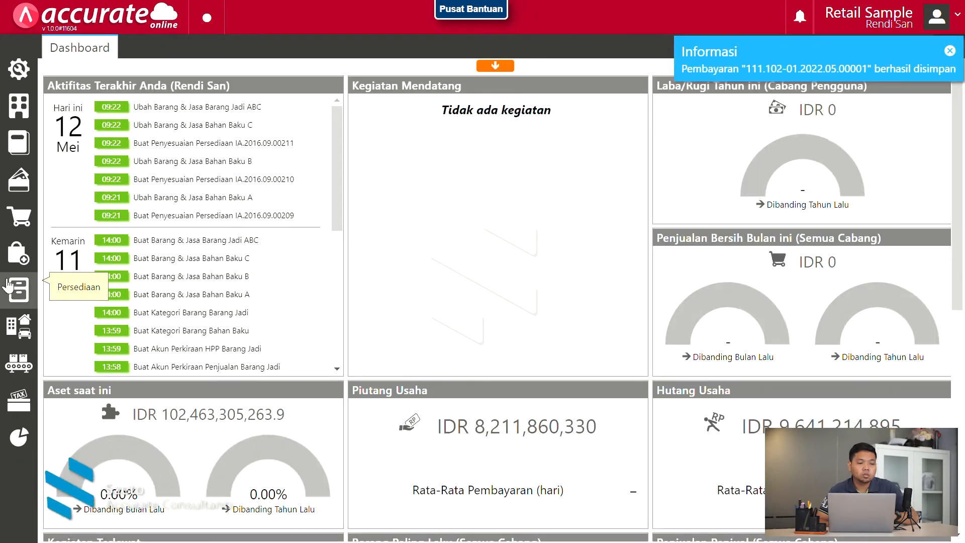
Start a new Faktur Penjualan and choose Kreasi Idekita as its customer
left_click(18, 219)
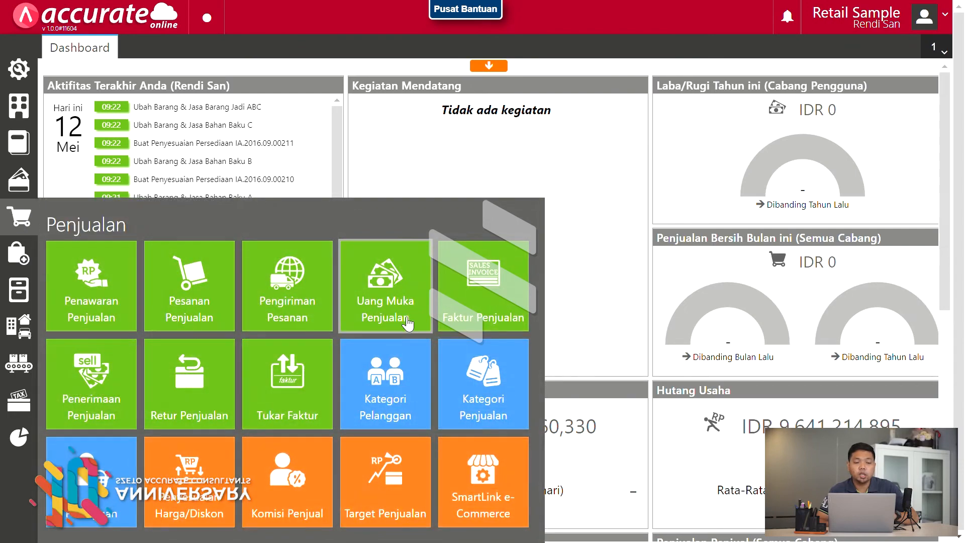
left_click(516, 326)
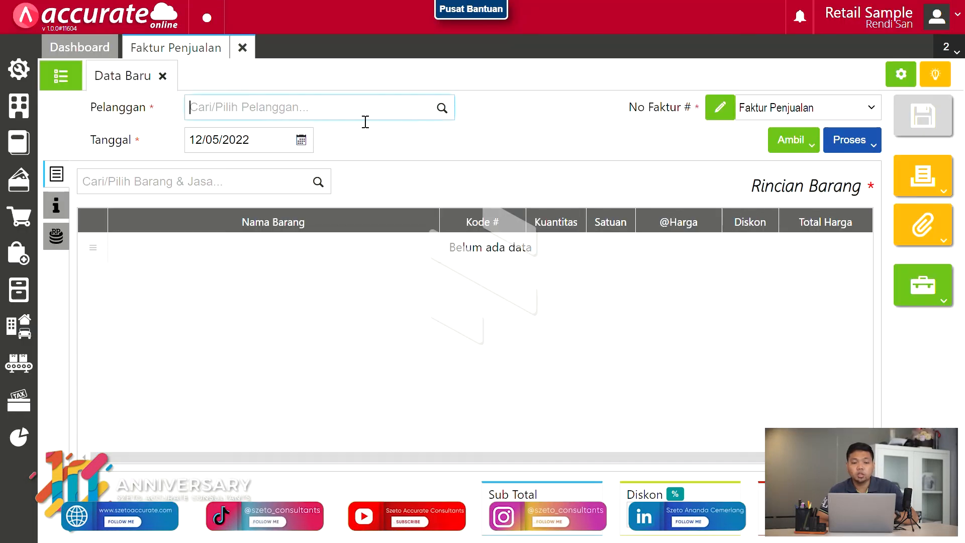
type("K")
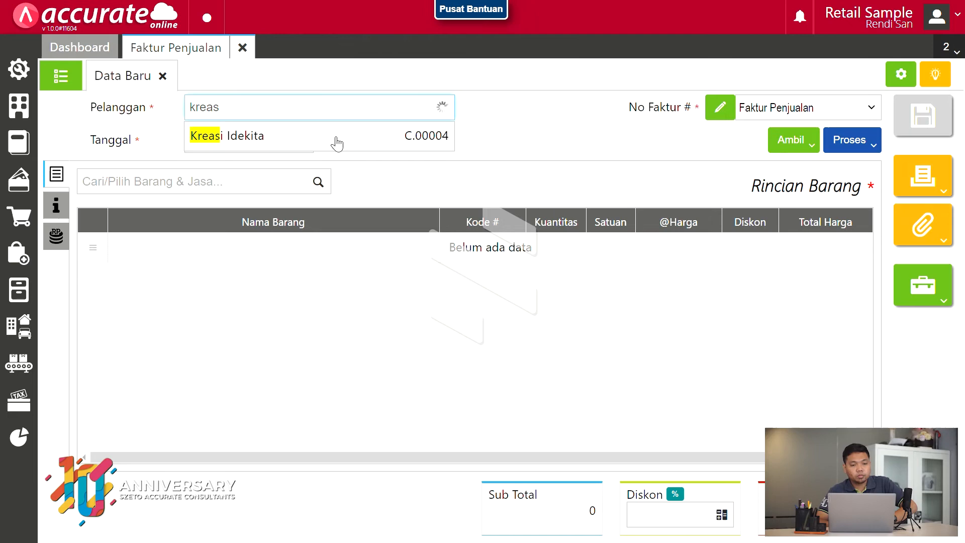
left_click(337, 143)
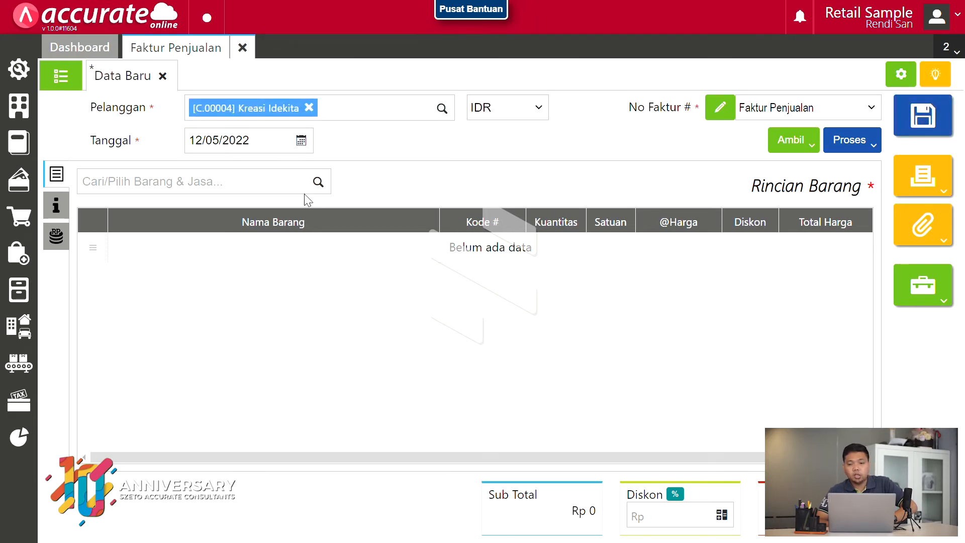
left_click(809, 148)
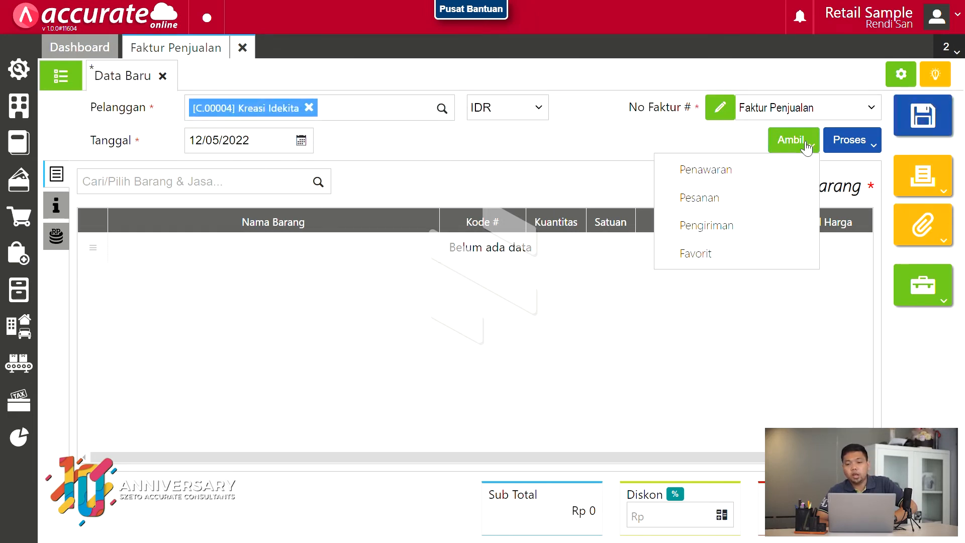
left_click(727, 197)
left_click(514, 162)
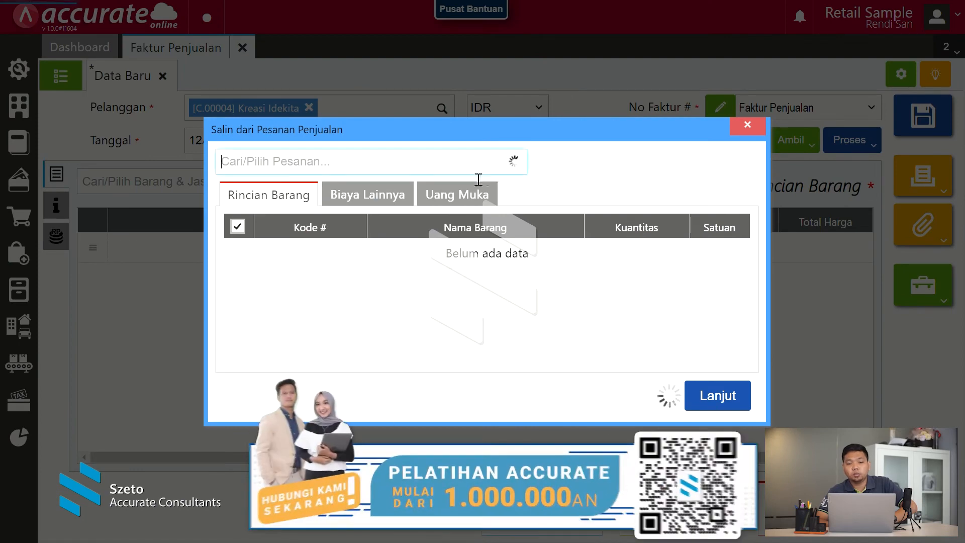
left_click(400, 194)
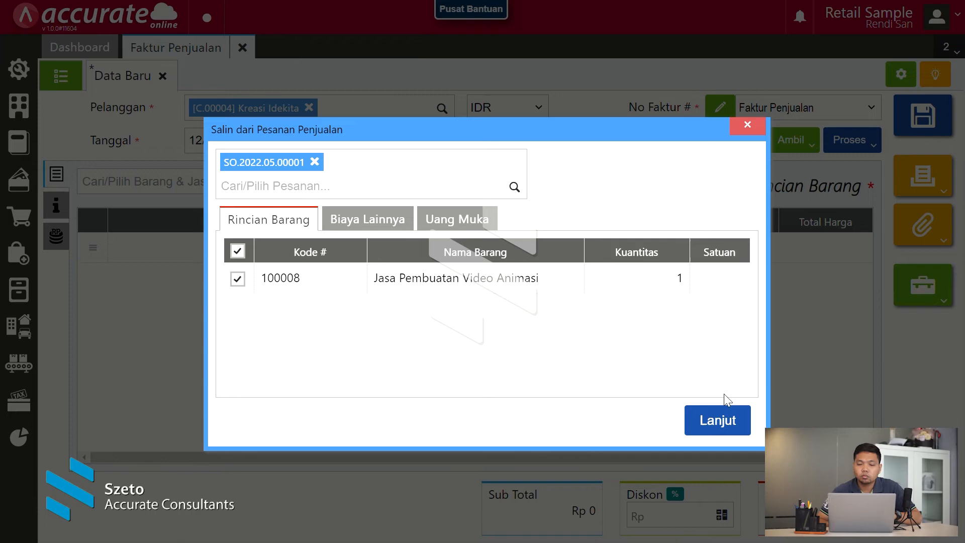
left_click(744, 409)
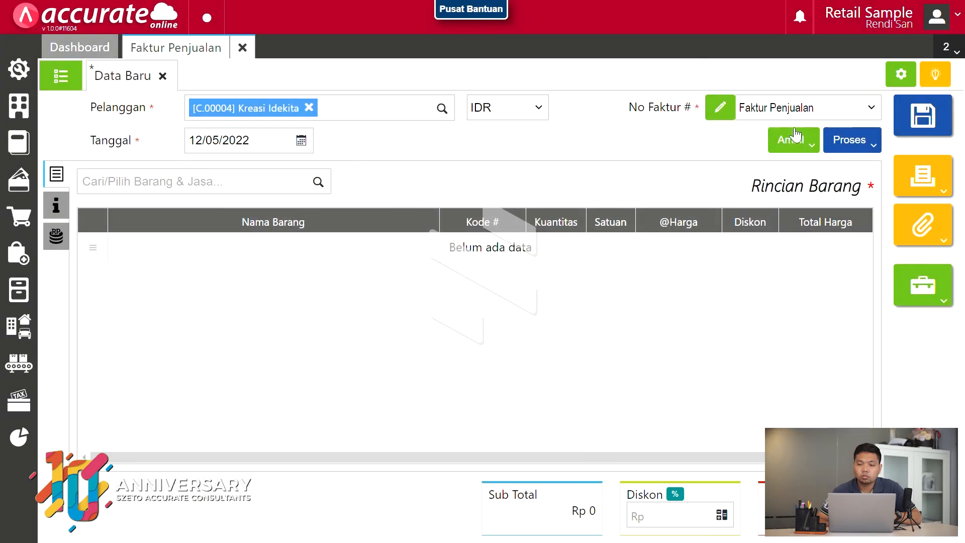
Copy the Jasa Pembuatan Video Animasi line from the customer's sales order into the sales invoice and save it
left_click(701, 196)
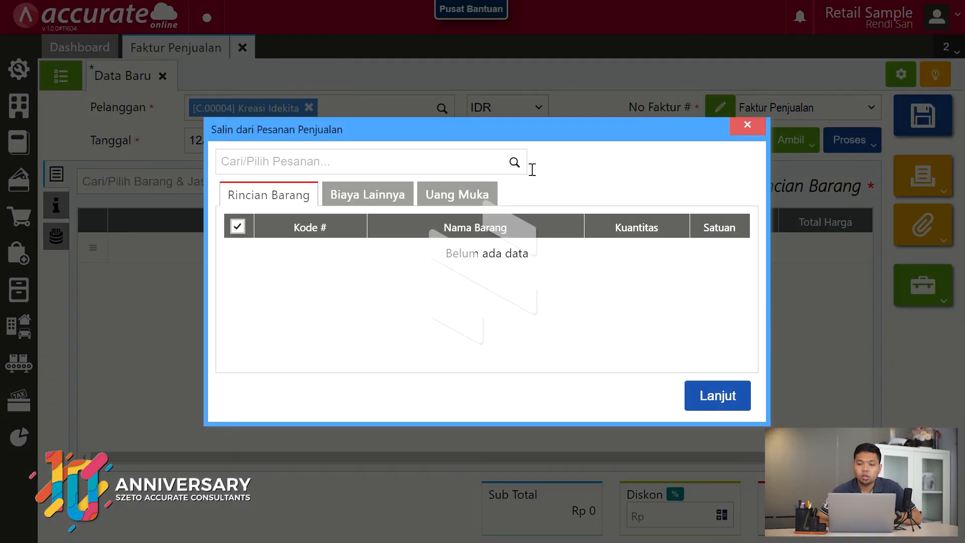
left_click(402, 206)
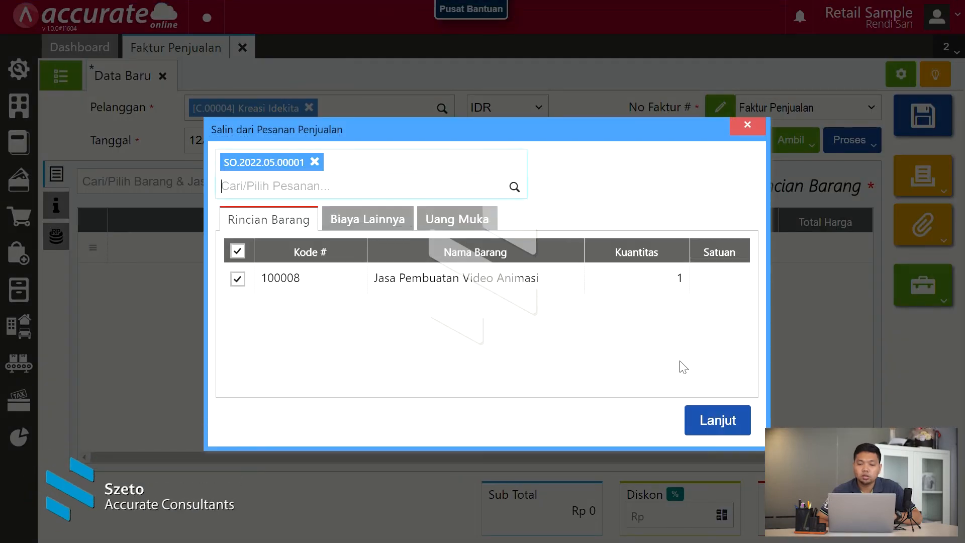
left_click(717, 421)
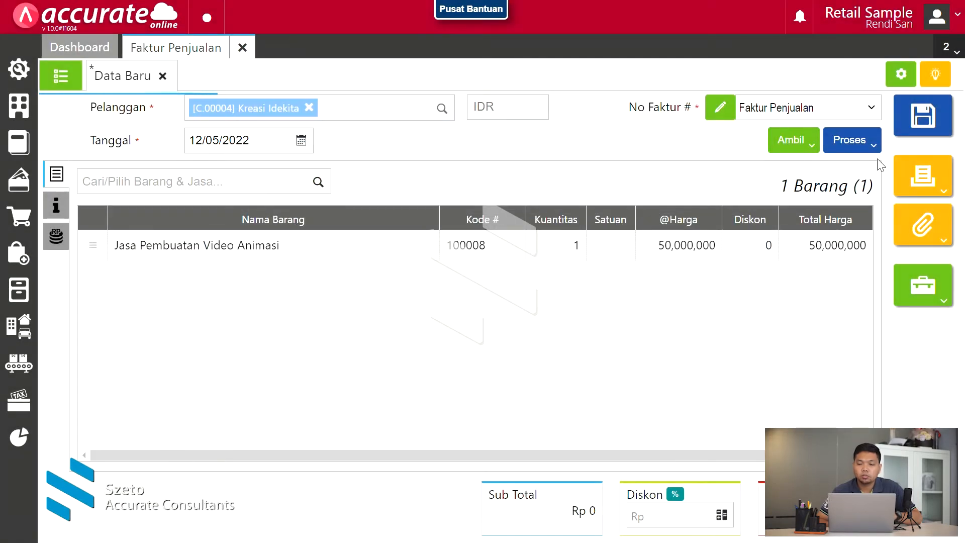
left_click(931, 115)
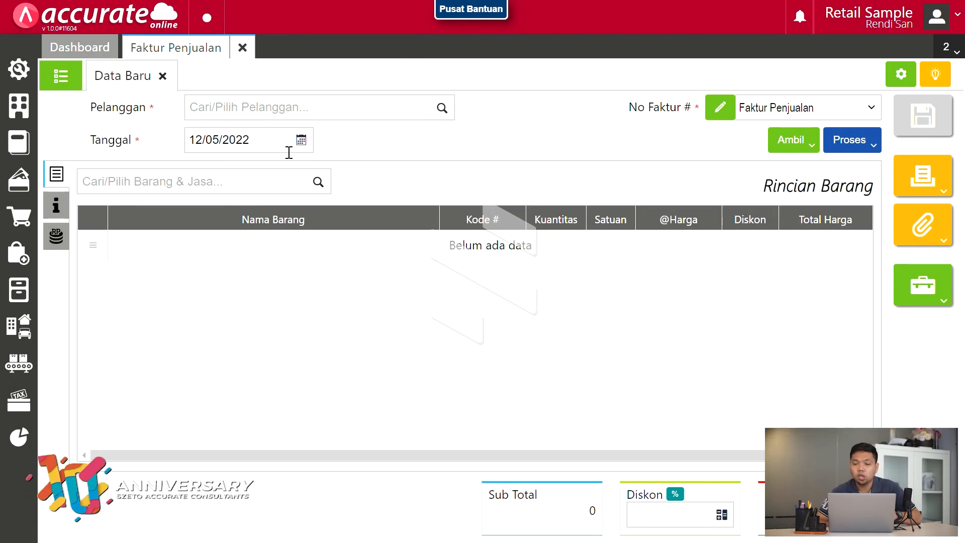
Start a new Penerimaan Penjualan from Kreasi Idekita and set Bank BCA IDR Jakarta as the receiving bank
left_click(243, 49)
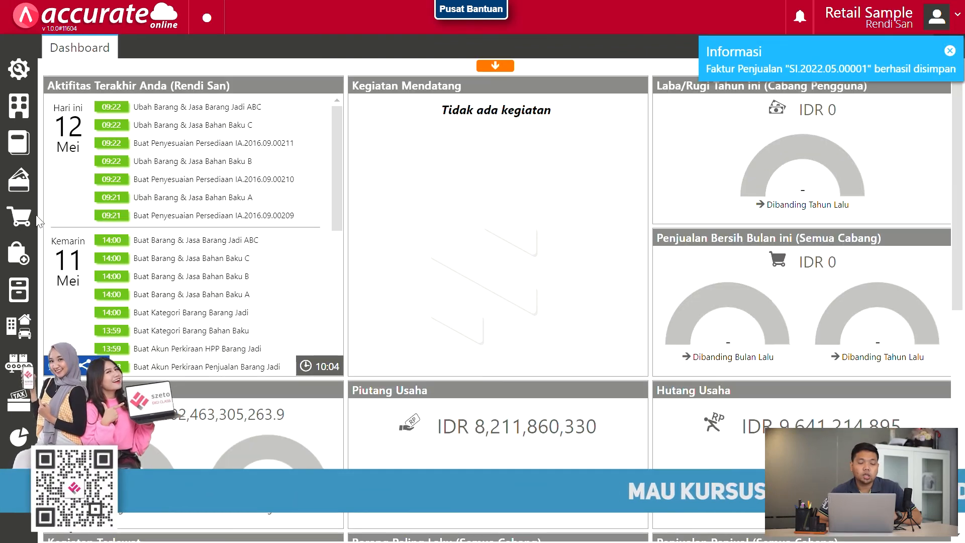
left_click(20, 232)
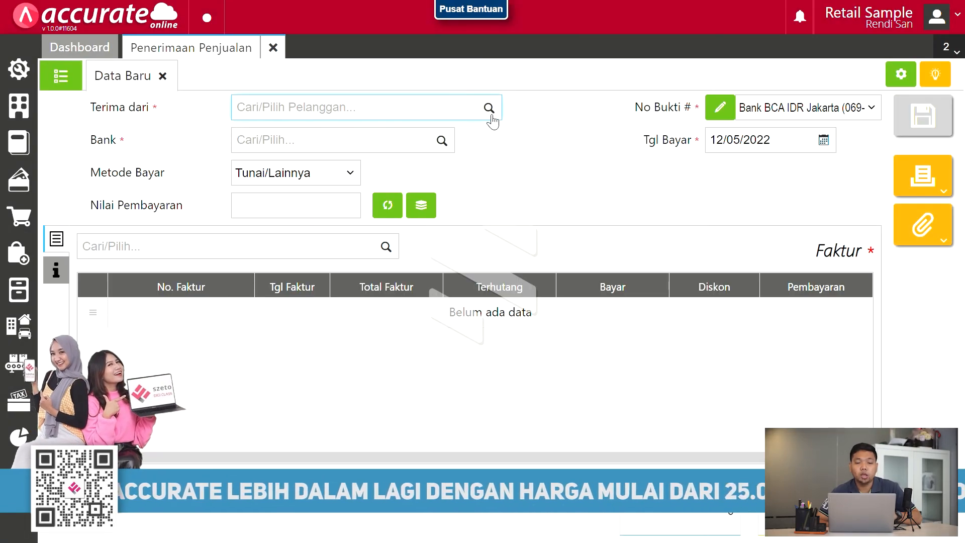
left_click(491, 117)
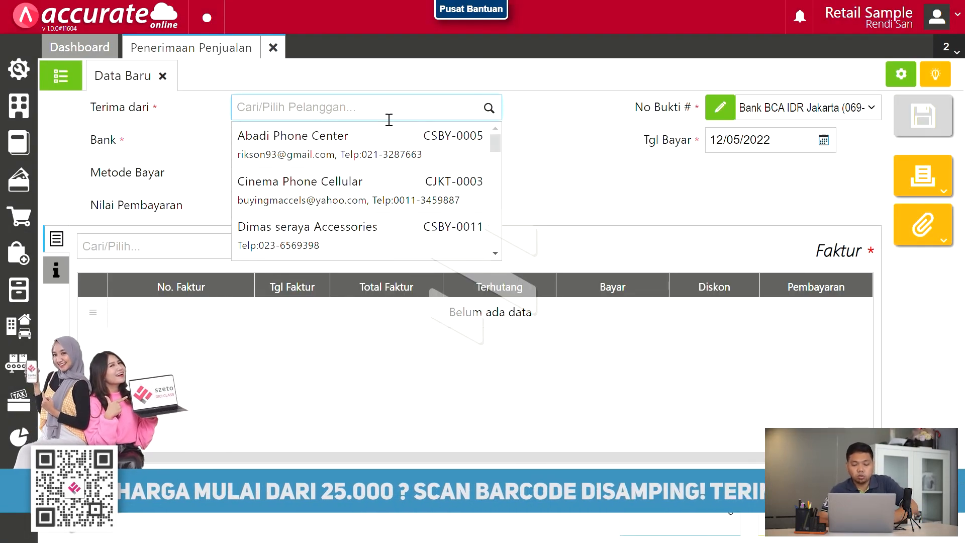
type("kreasi")
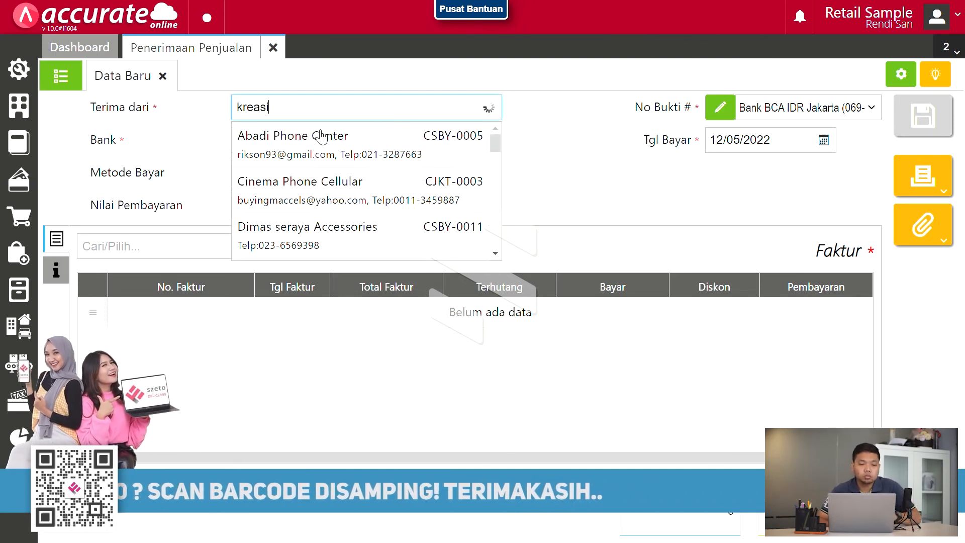
left_click(307, 143)
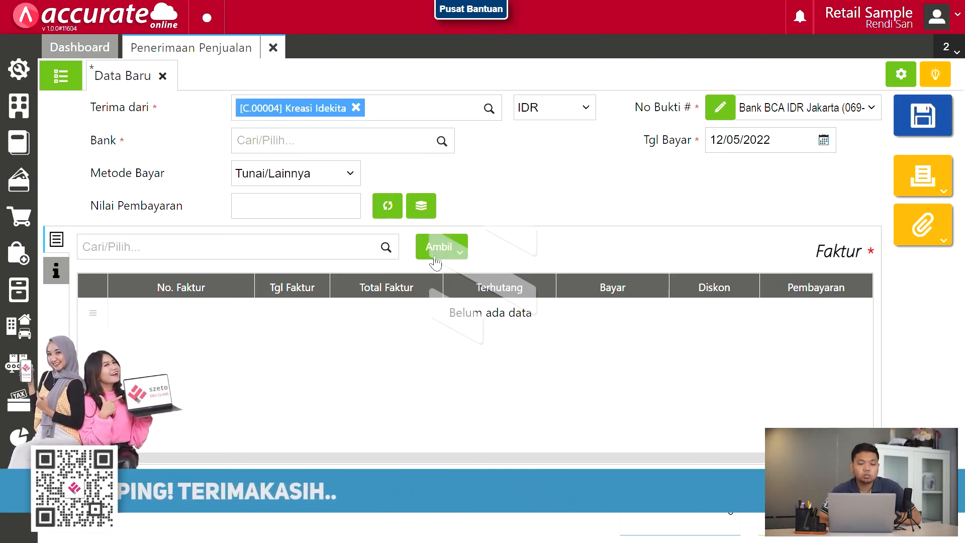
left_click(442, 141)
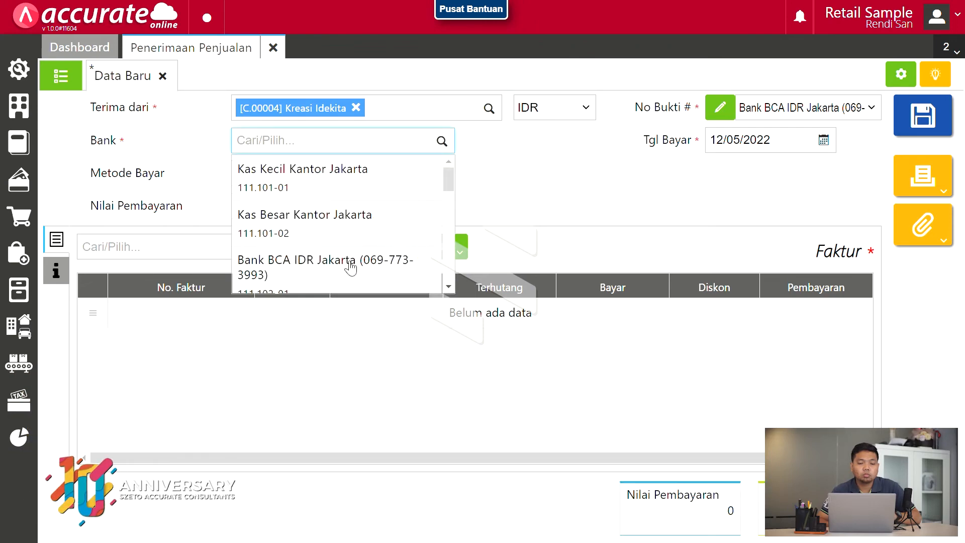
left_click(350, 266)
Add the customer's sales invoice to the receipt, set the payment value to Rp 50,000,000, then save and close it
left_click(390, 252)
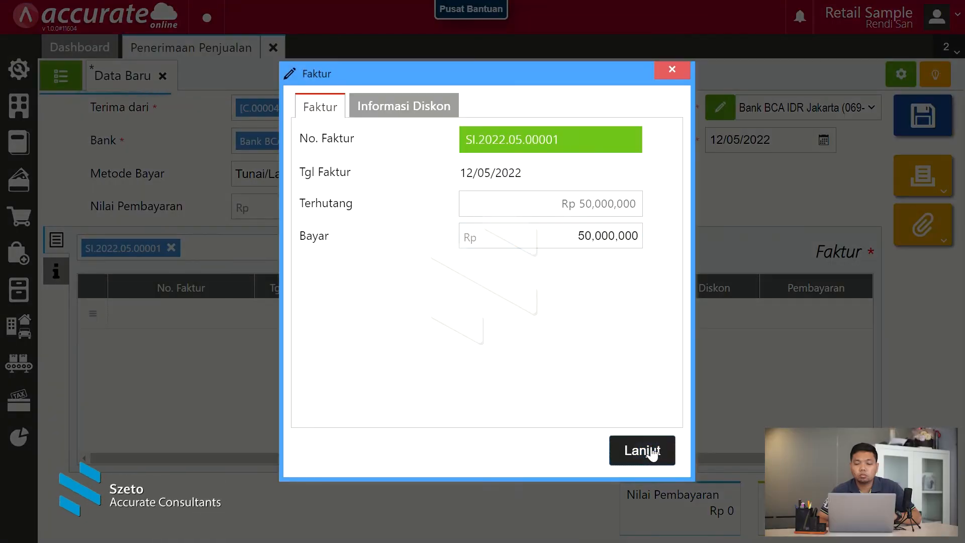
left_click(648, 450)
left_click(388, 206)
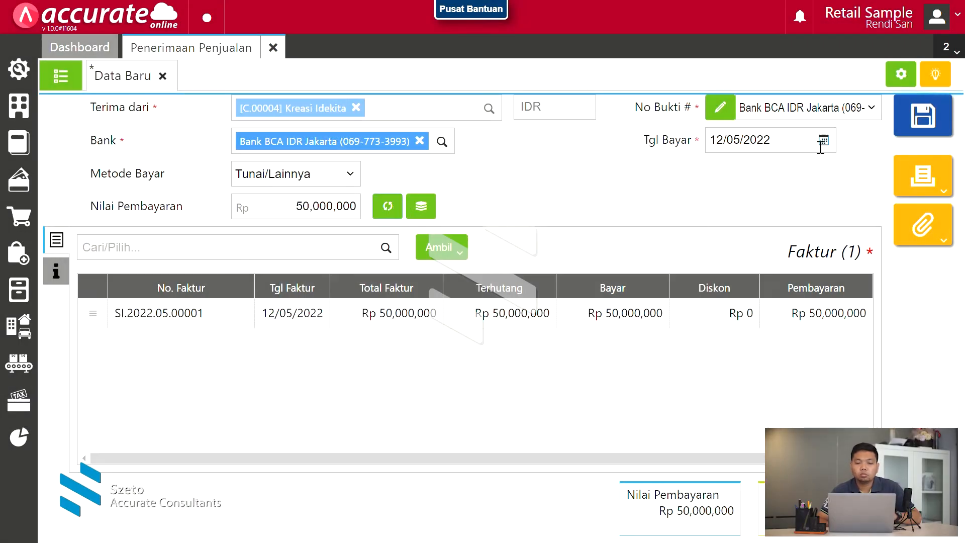
left_click(926, 131)
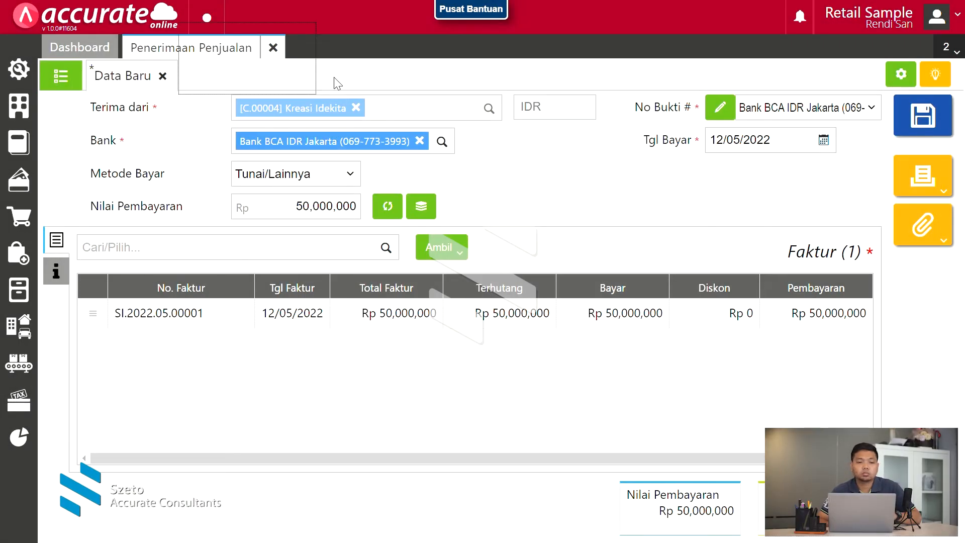
left_click(274, 56)
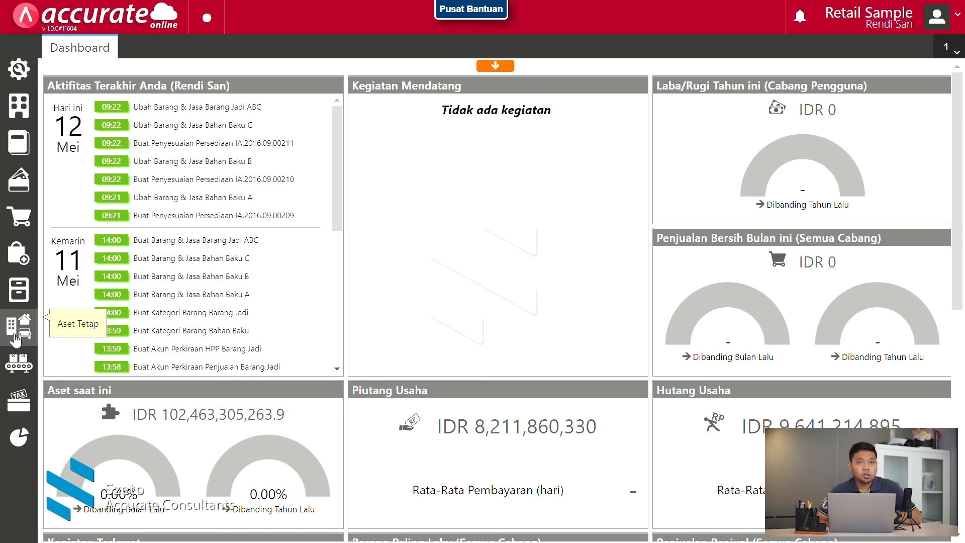
left_click(16, 340)
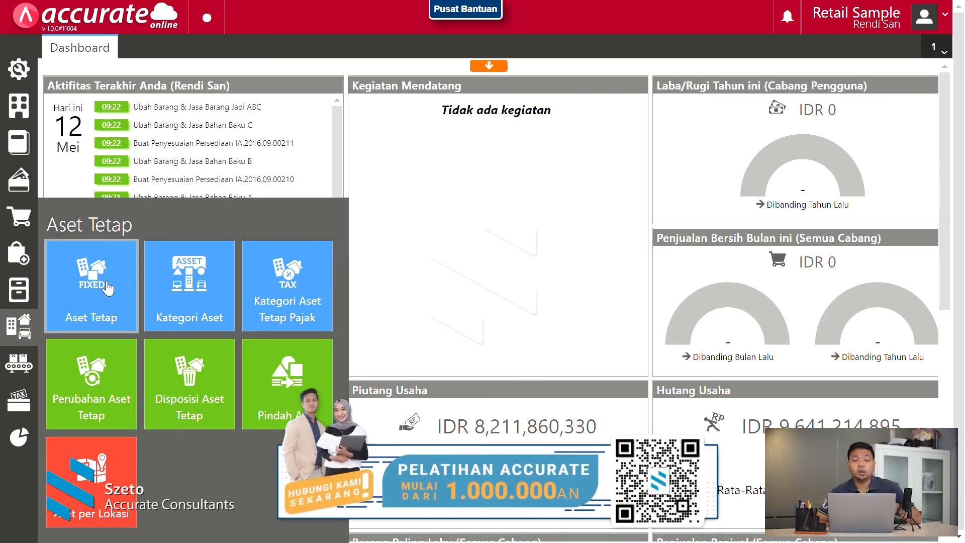
left_click(18, 106)
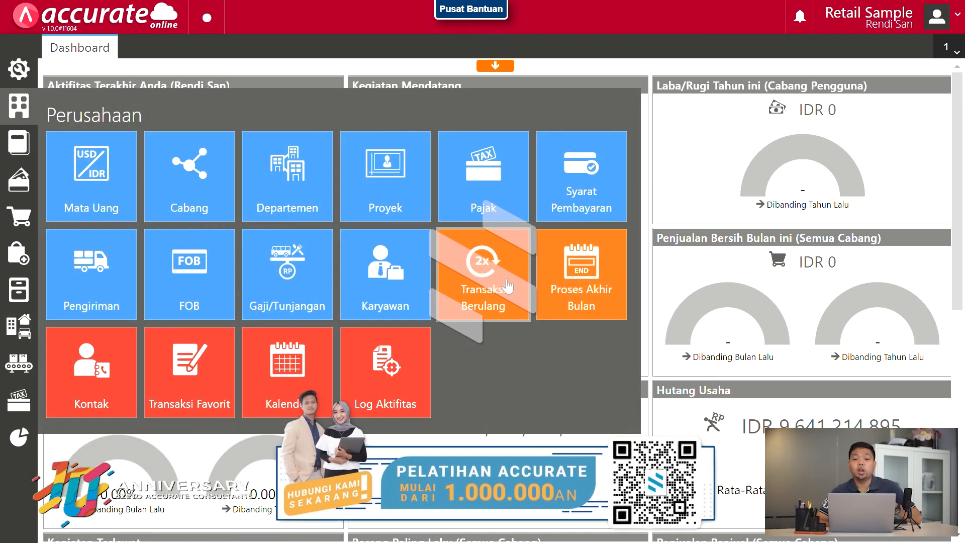
left_click(259, 41)
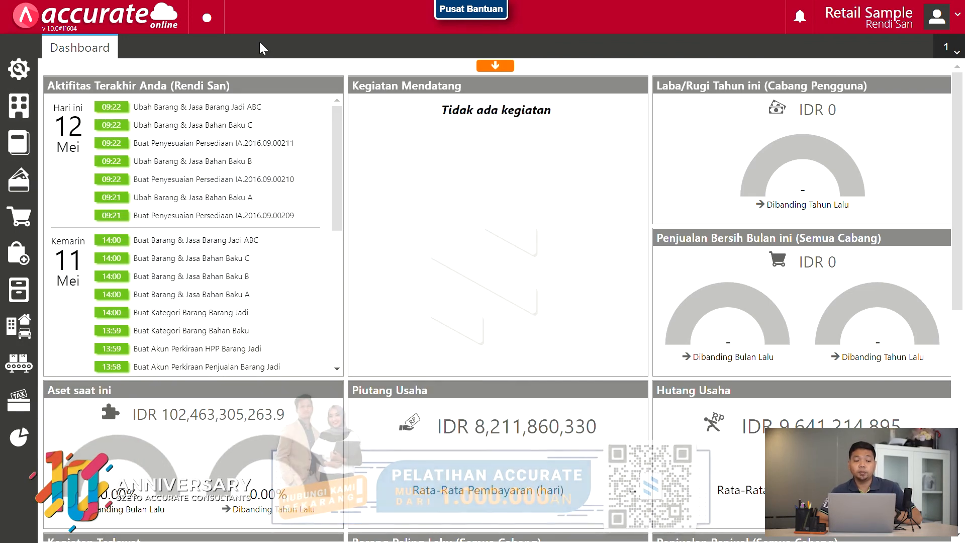
Display the Laba/Rugi Proyek report for Project Video Animasi and review its income, costs and net profit
left_click(23, 436)
left_click(89, 284)
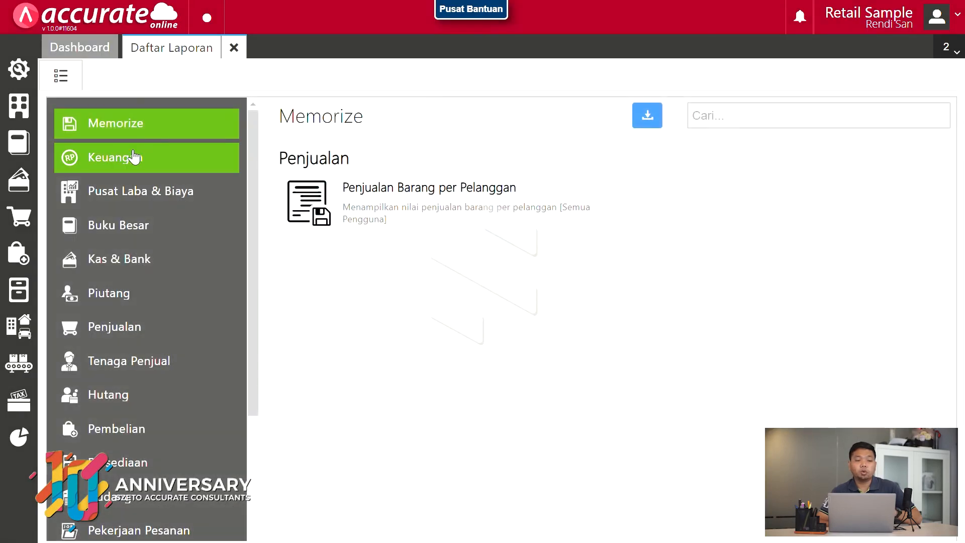
left_click(121, 191)
left_click(722, 166)
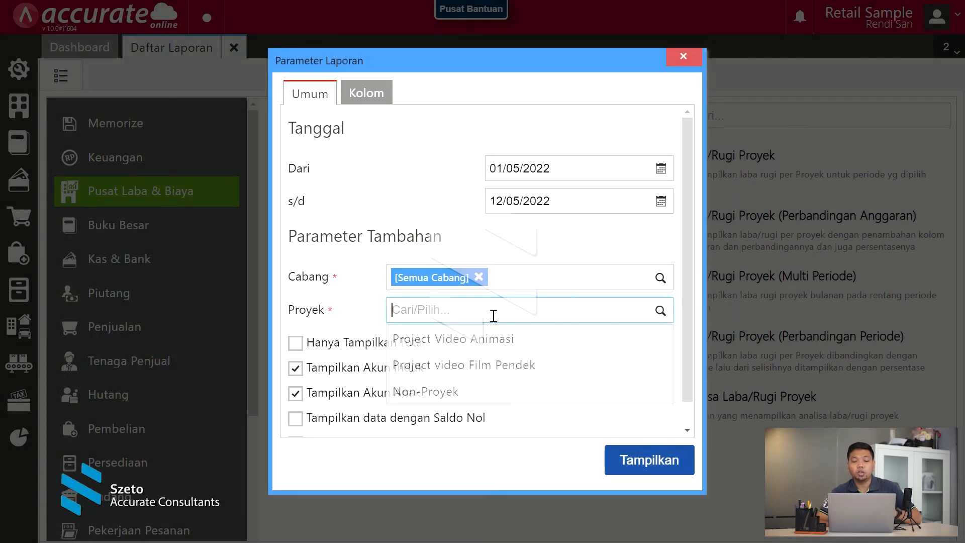
left_click(508, 339)
left_click(656, 469)
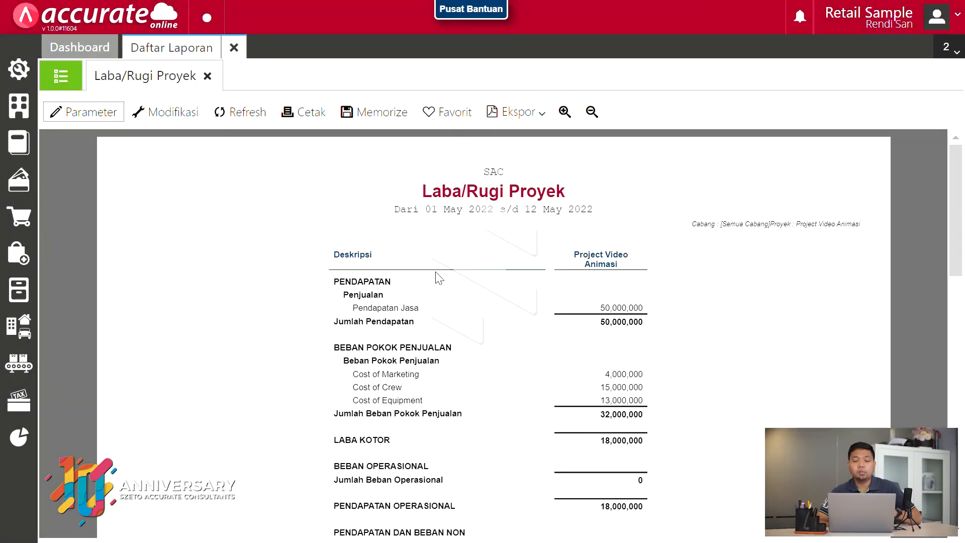
scroll(438, 278, "down", 10)
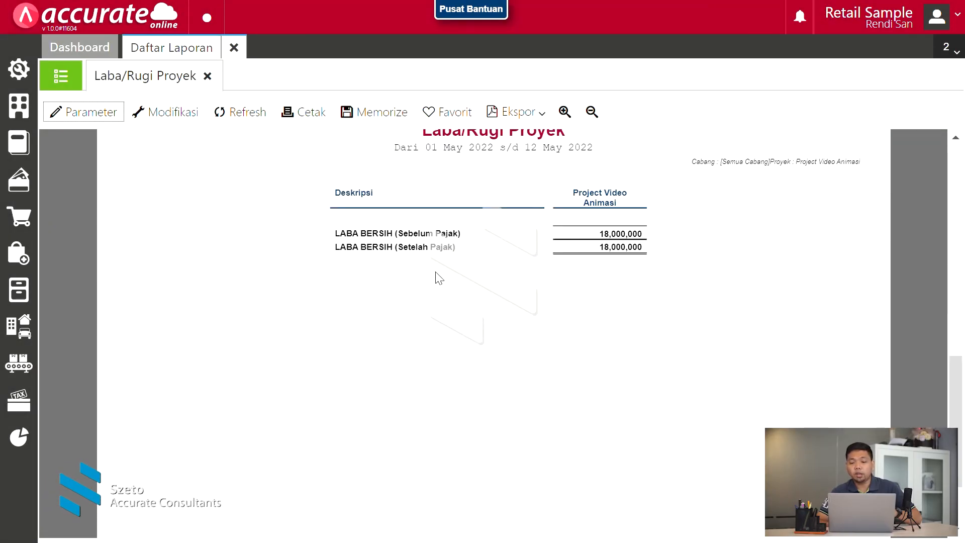
Display the Laba/Rugi Proyek (Perbandingan Anggaran) report for Project Video Animasi and compare actual amounts with the budget
left_click(61, 76)
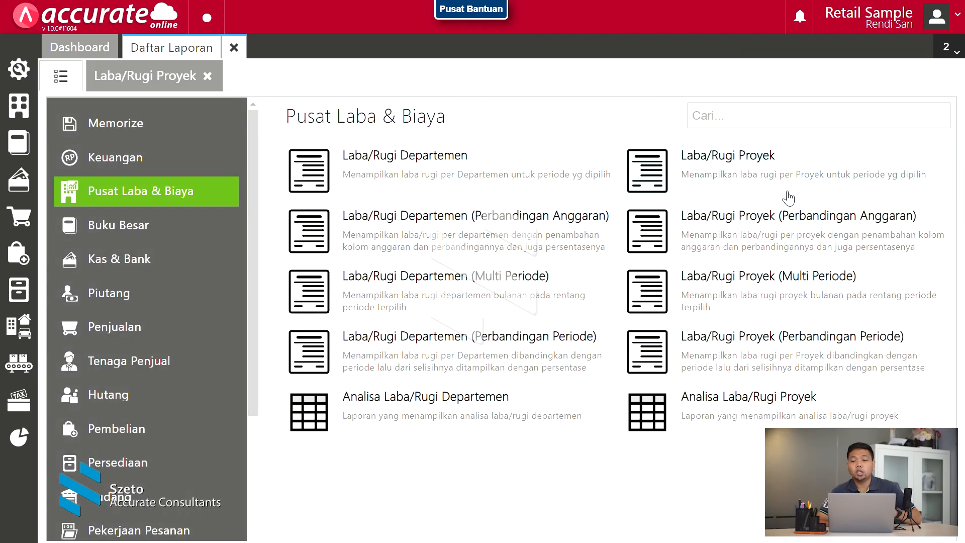
left_click(836, 223)
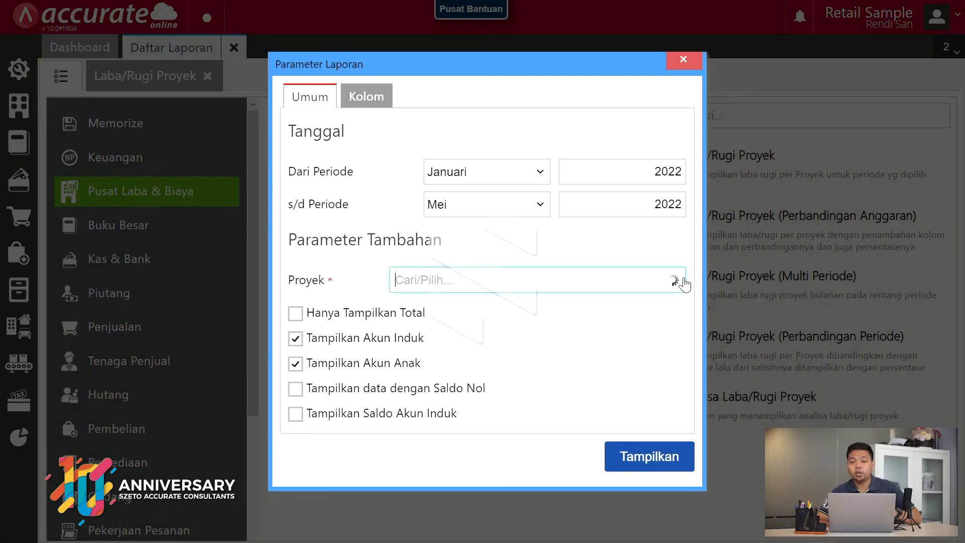
left_click(523, 312)
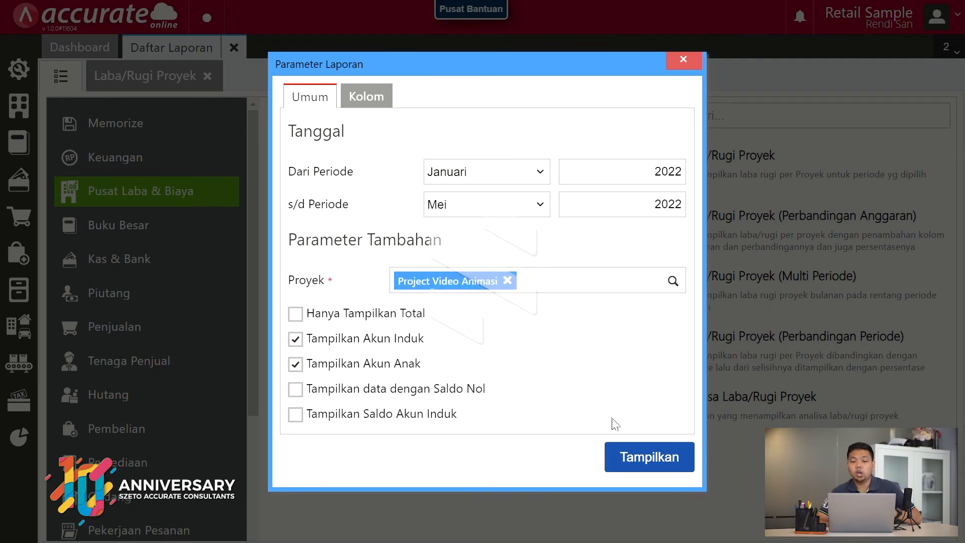
left_click(649, 457)
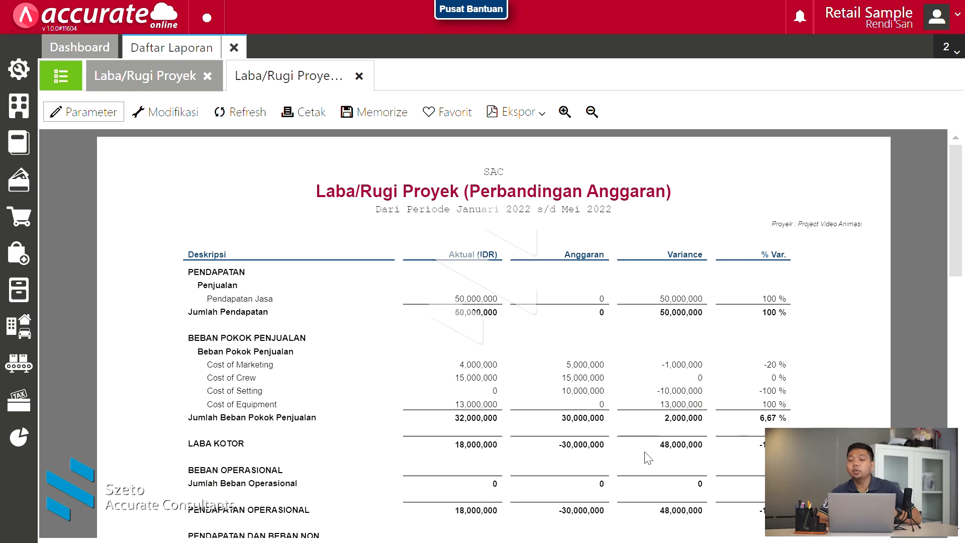
scroll(648, 457, "down", 1)
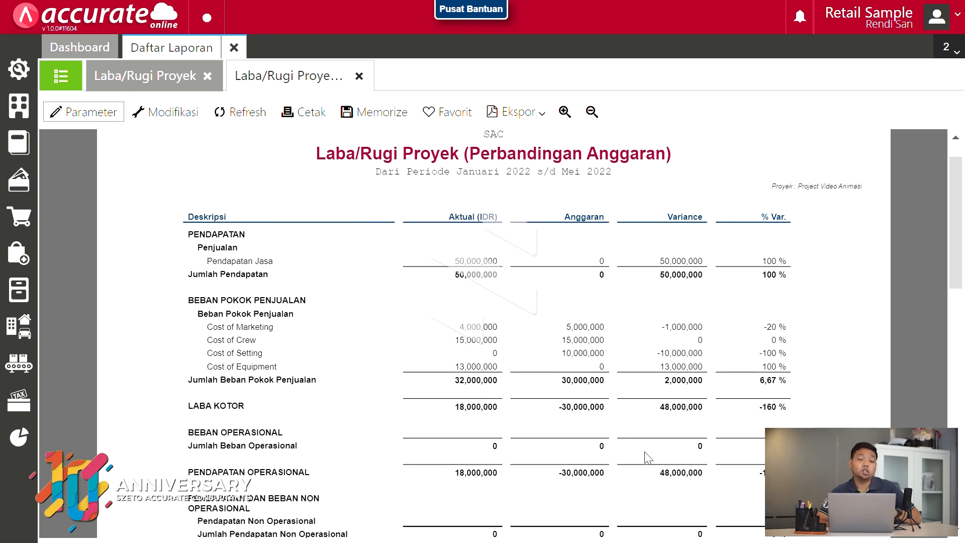